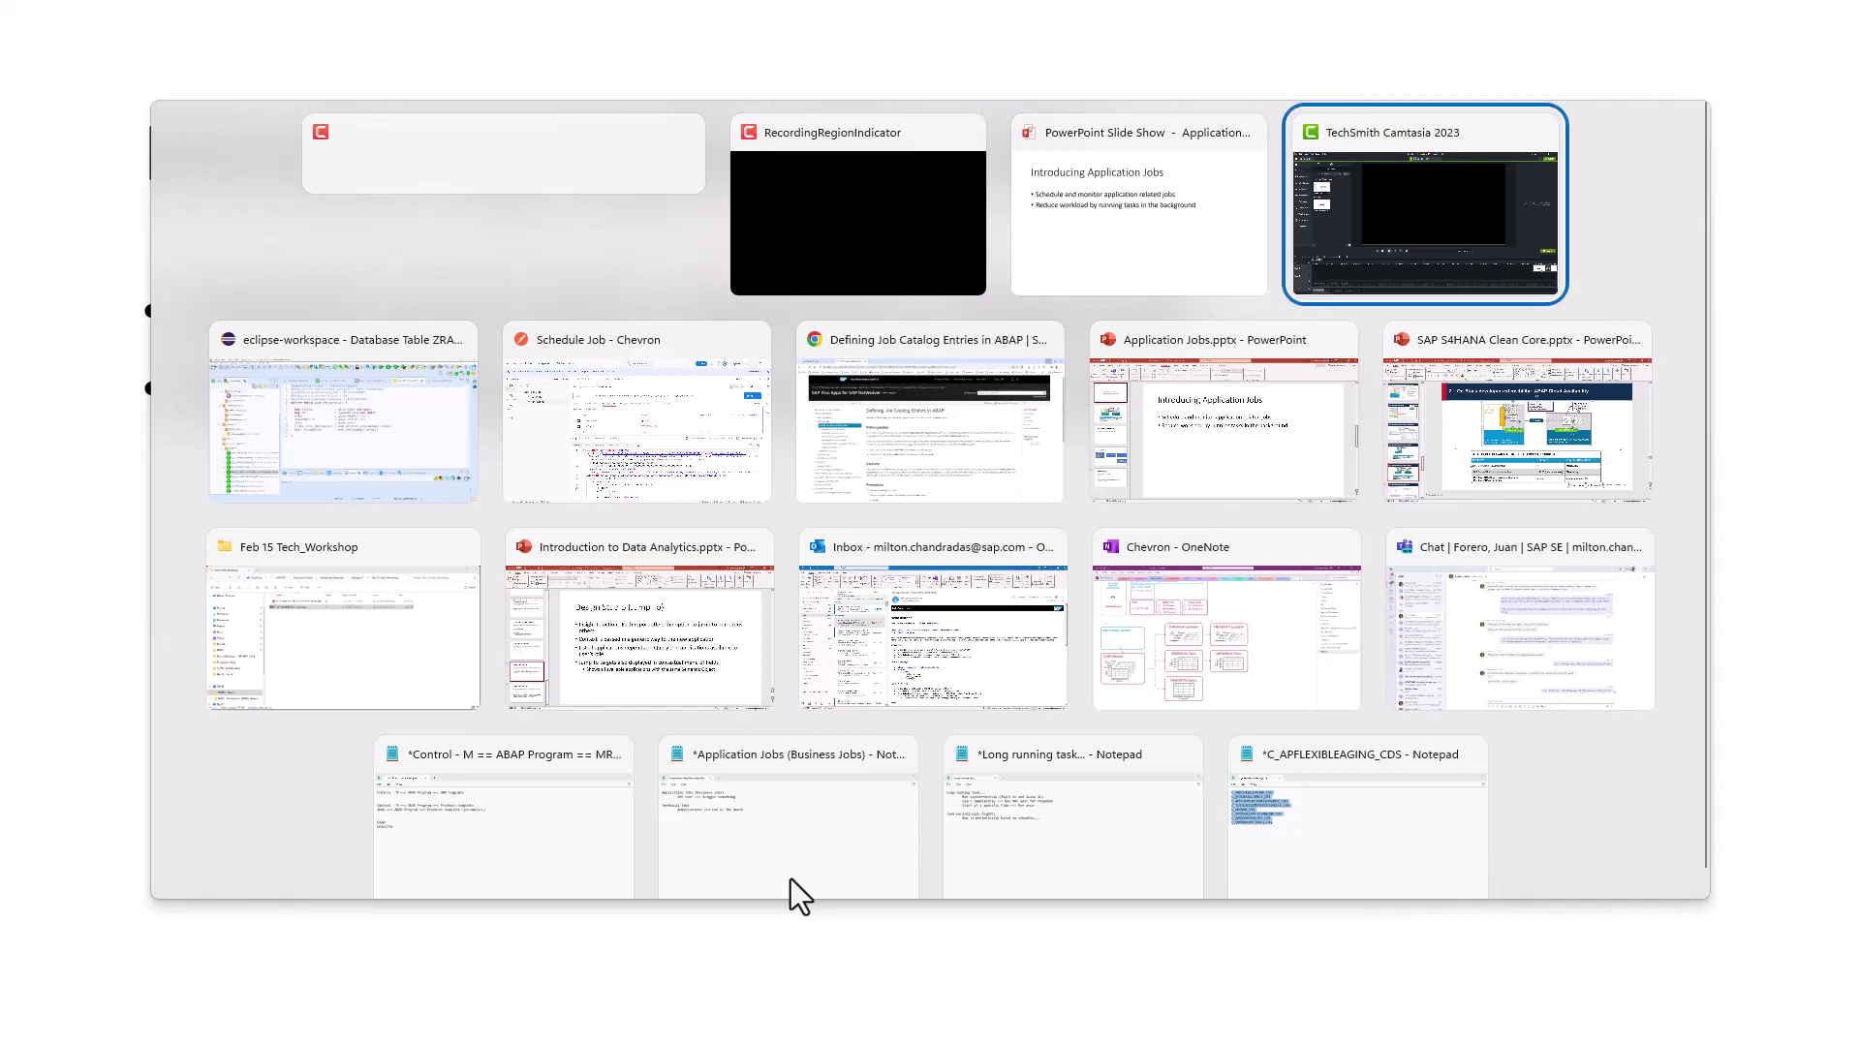
key("alt+Tab")
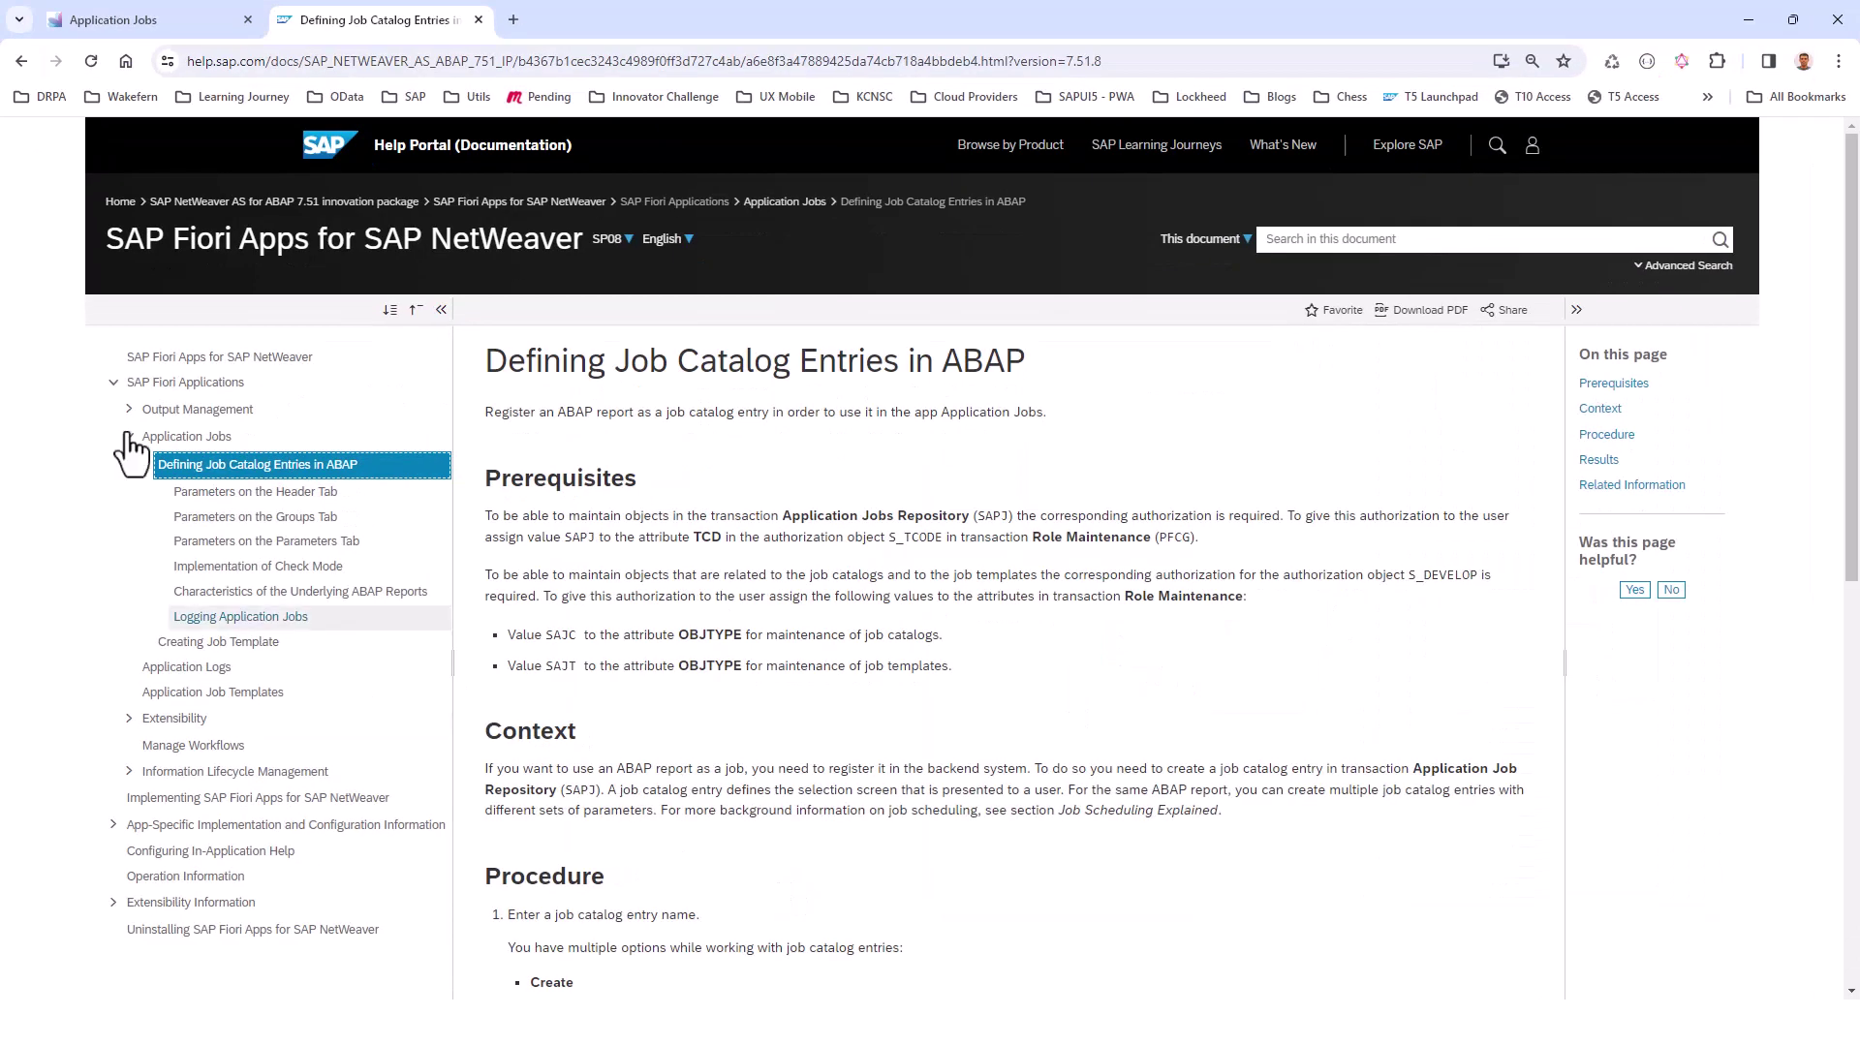
Step: Reopen Application Jobs from the Fiori home page and start a new job
left_click(109, 21)
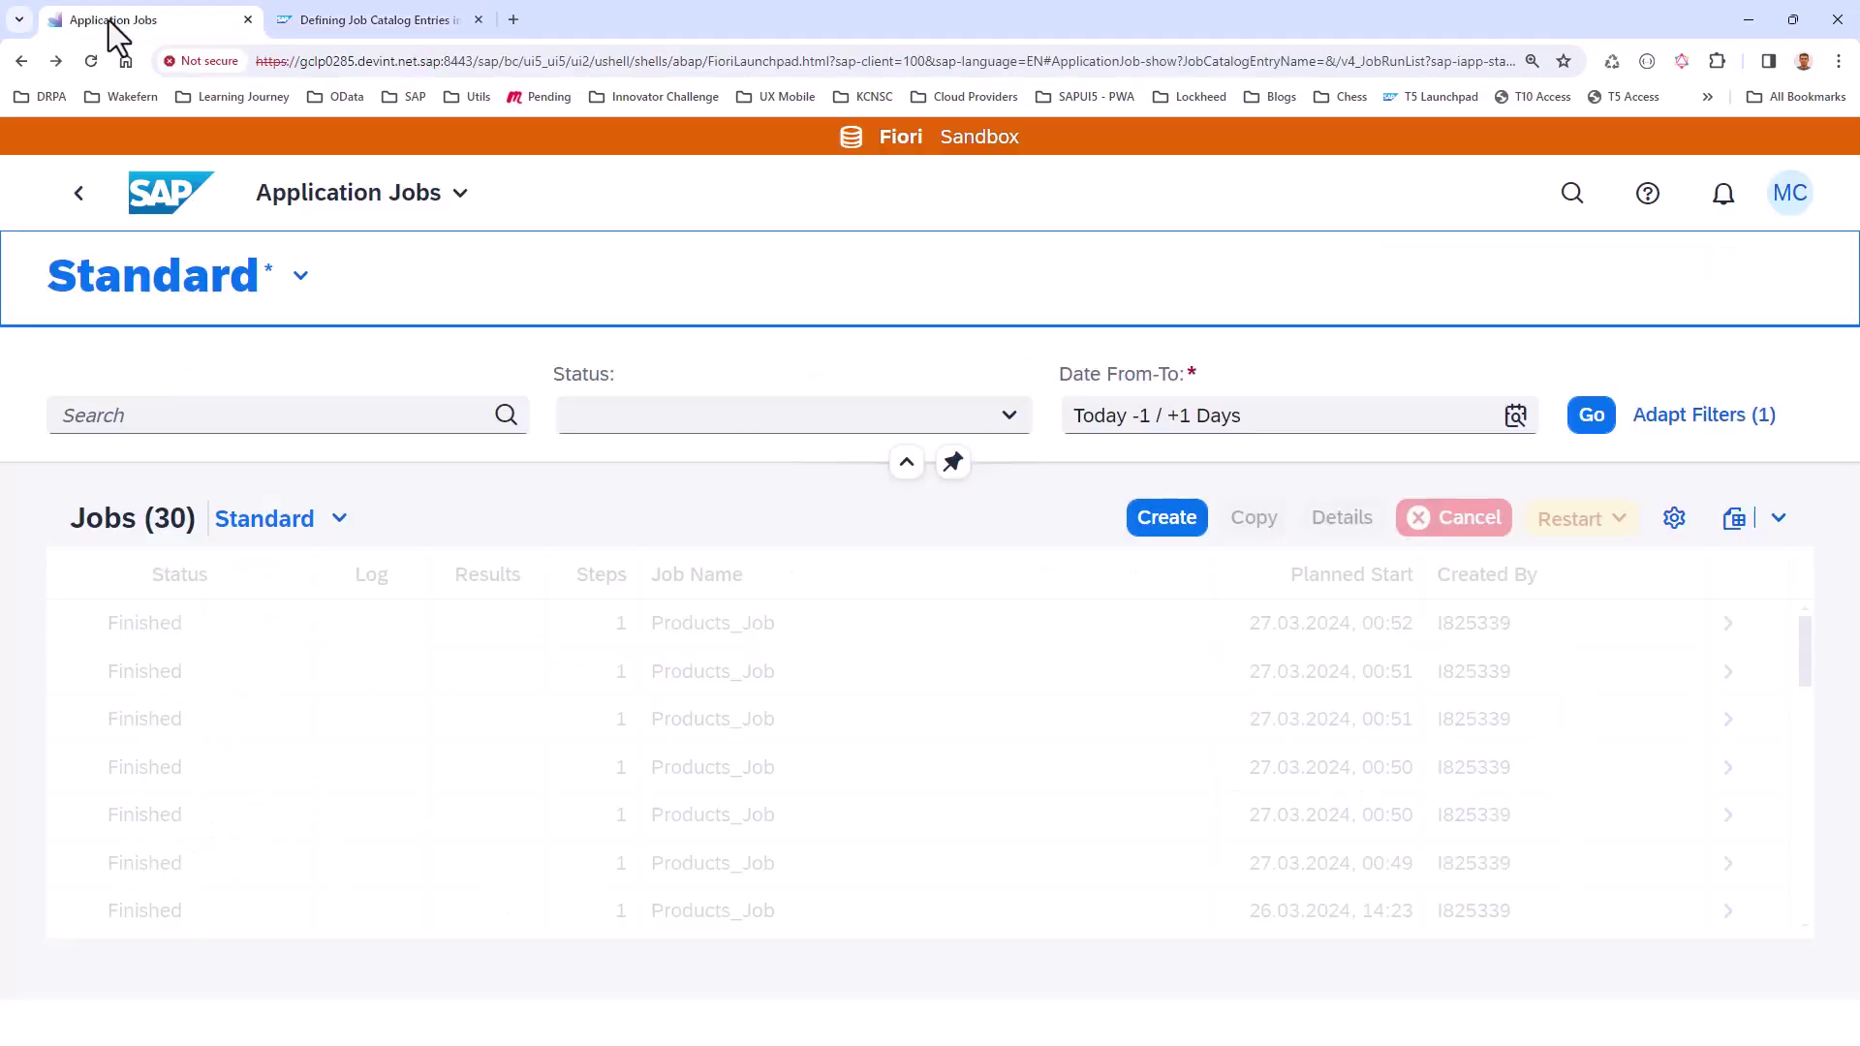
left_click(147, 206)
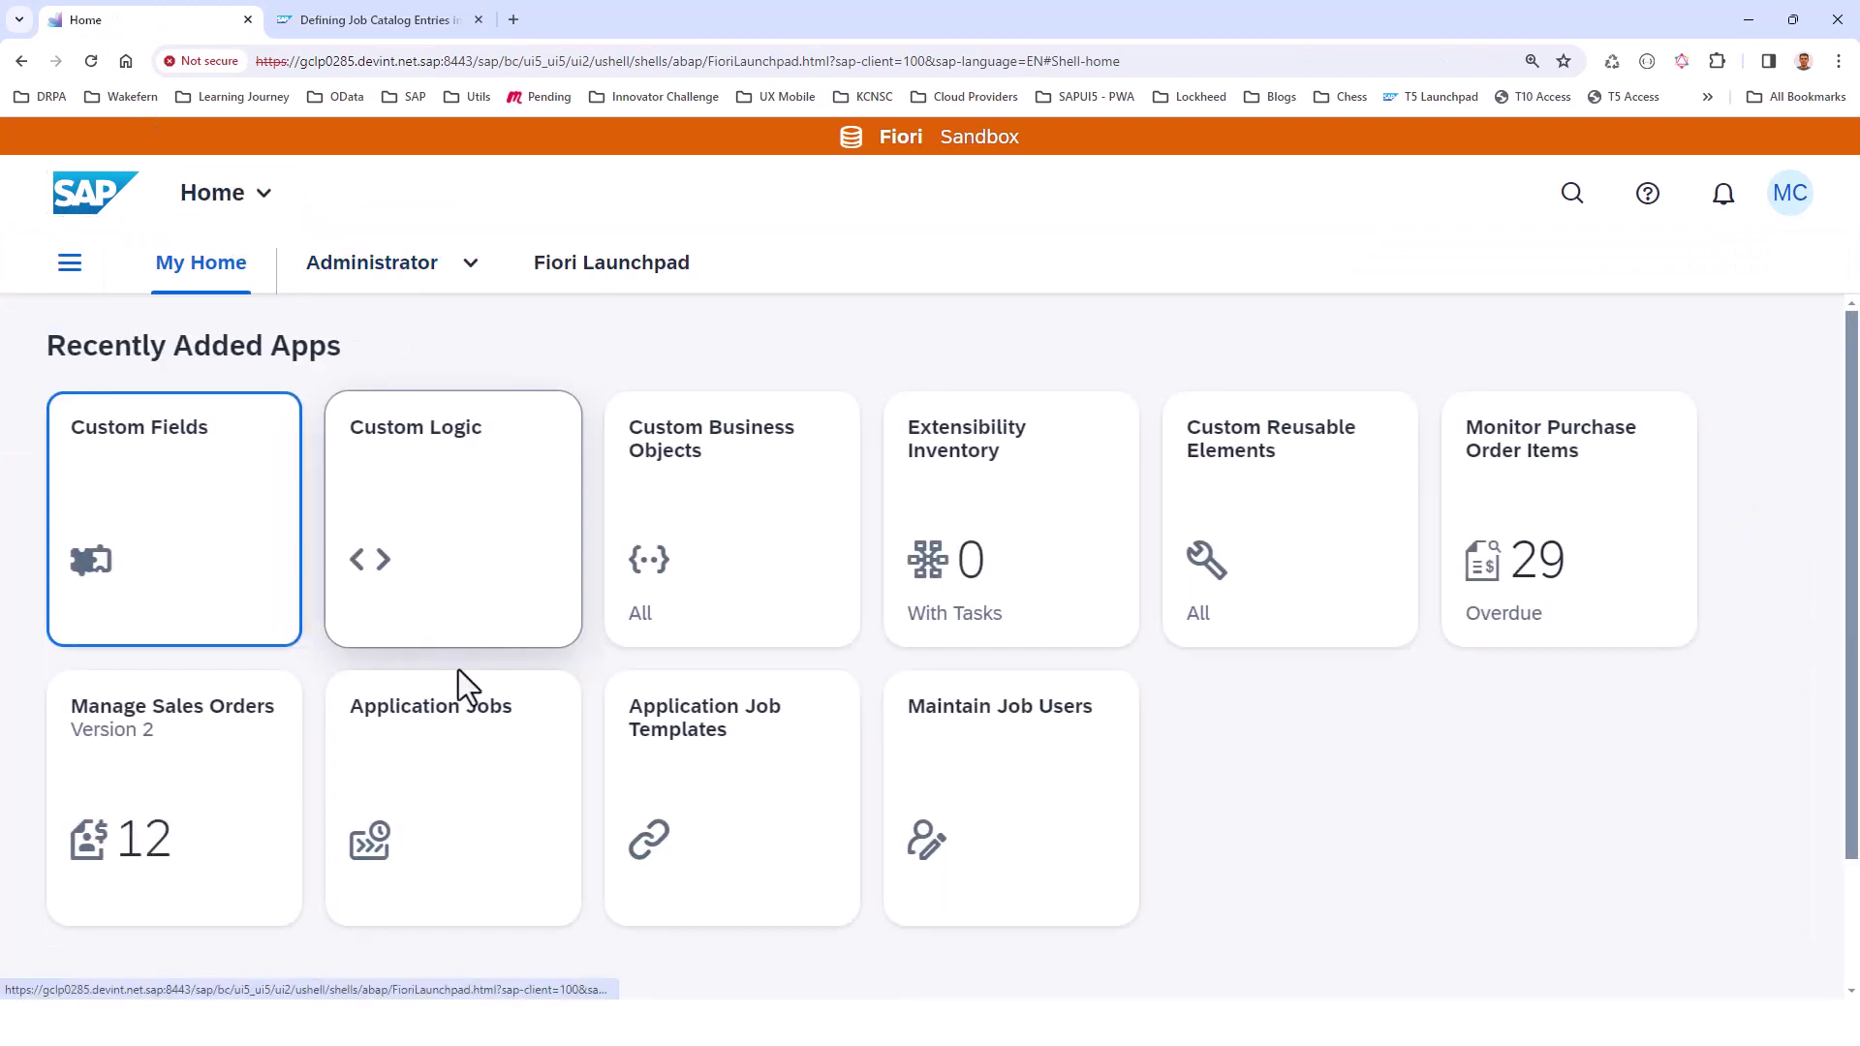
left_click(455, 775)
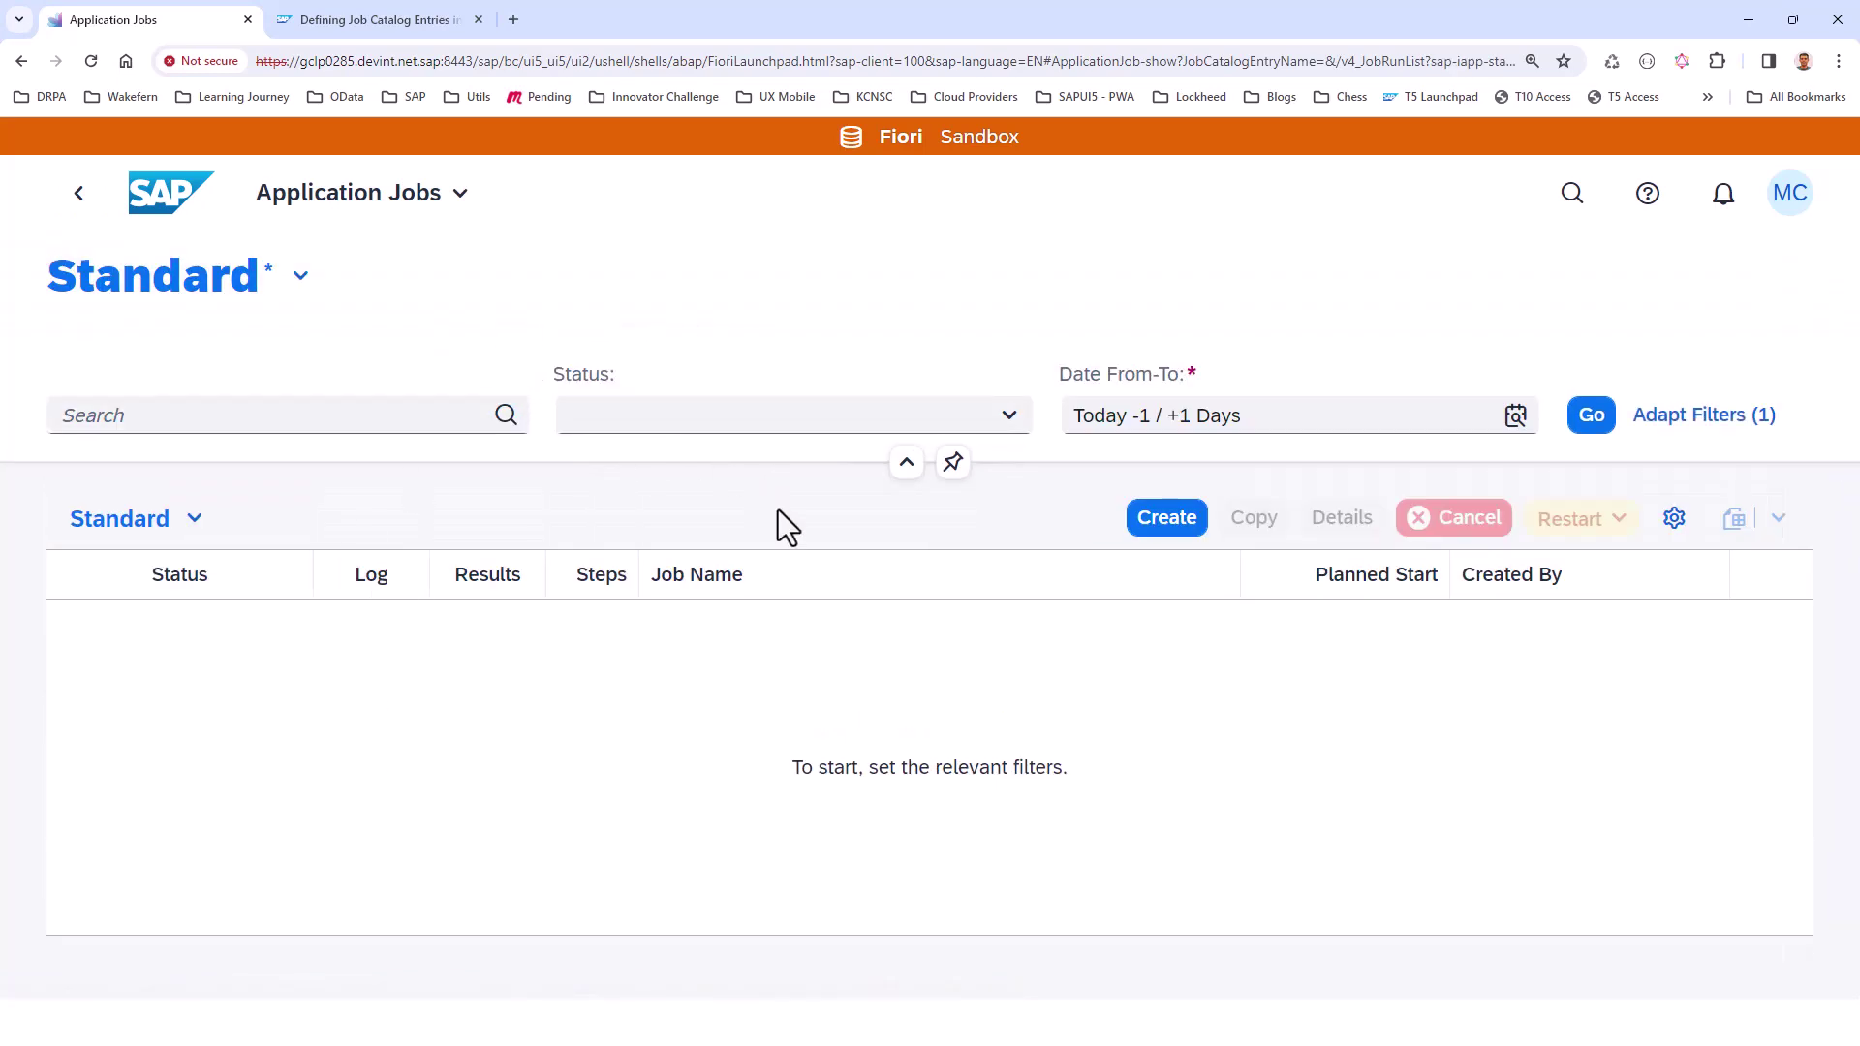
left_click(1158, 538)
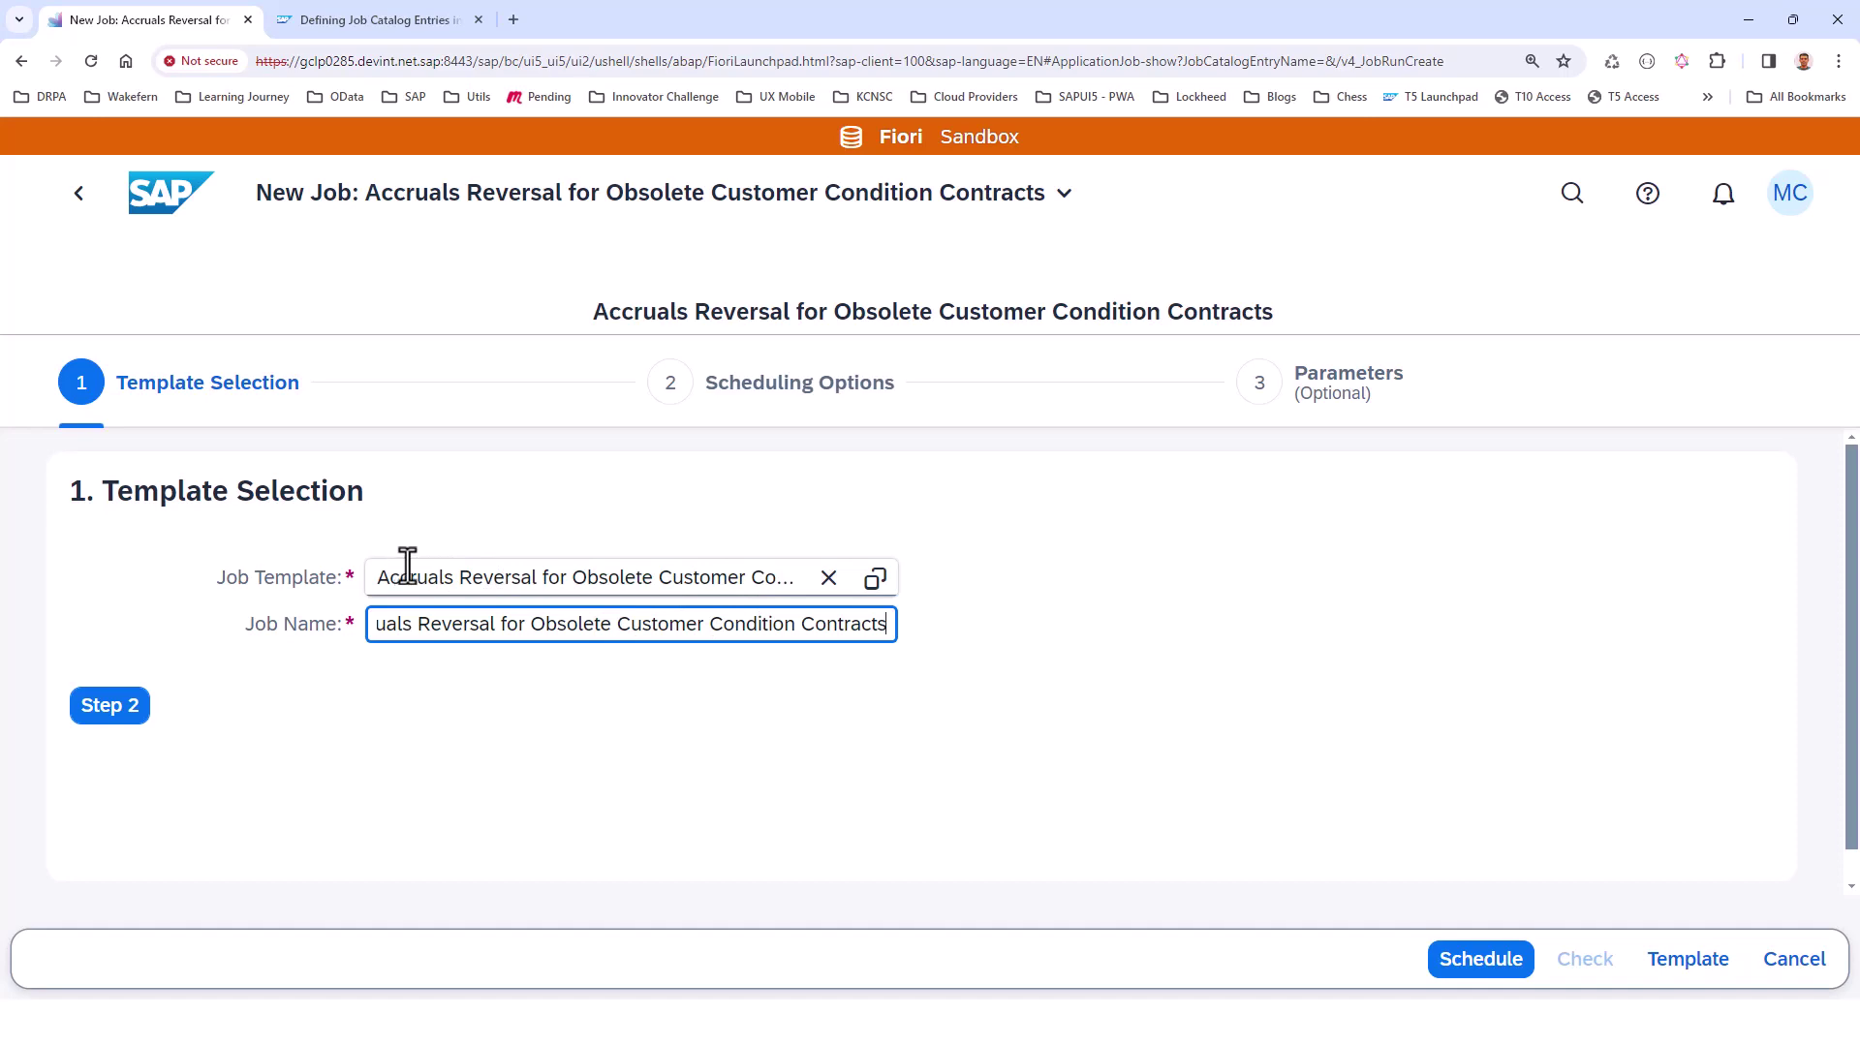
Step: Replace the preset job template with Products JOB TEMPLATE, found by searching 'products'
left_click(827, 579)
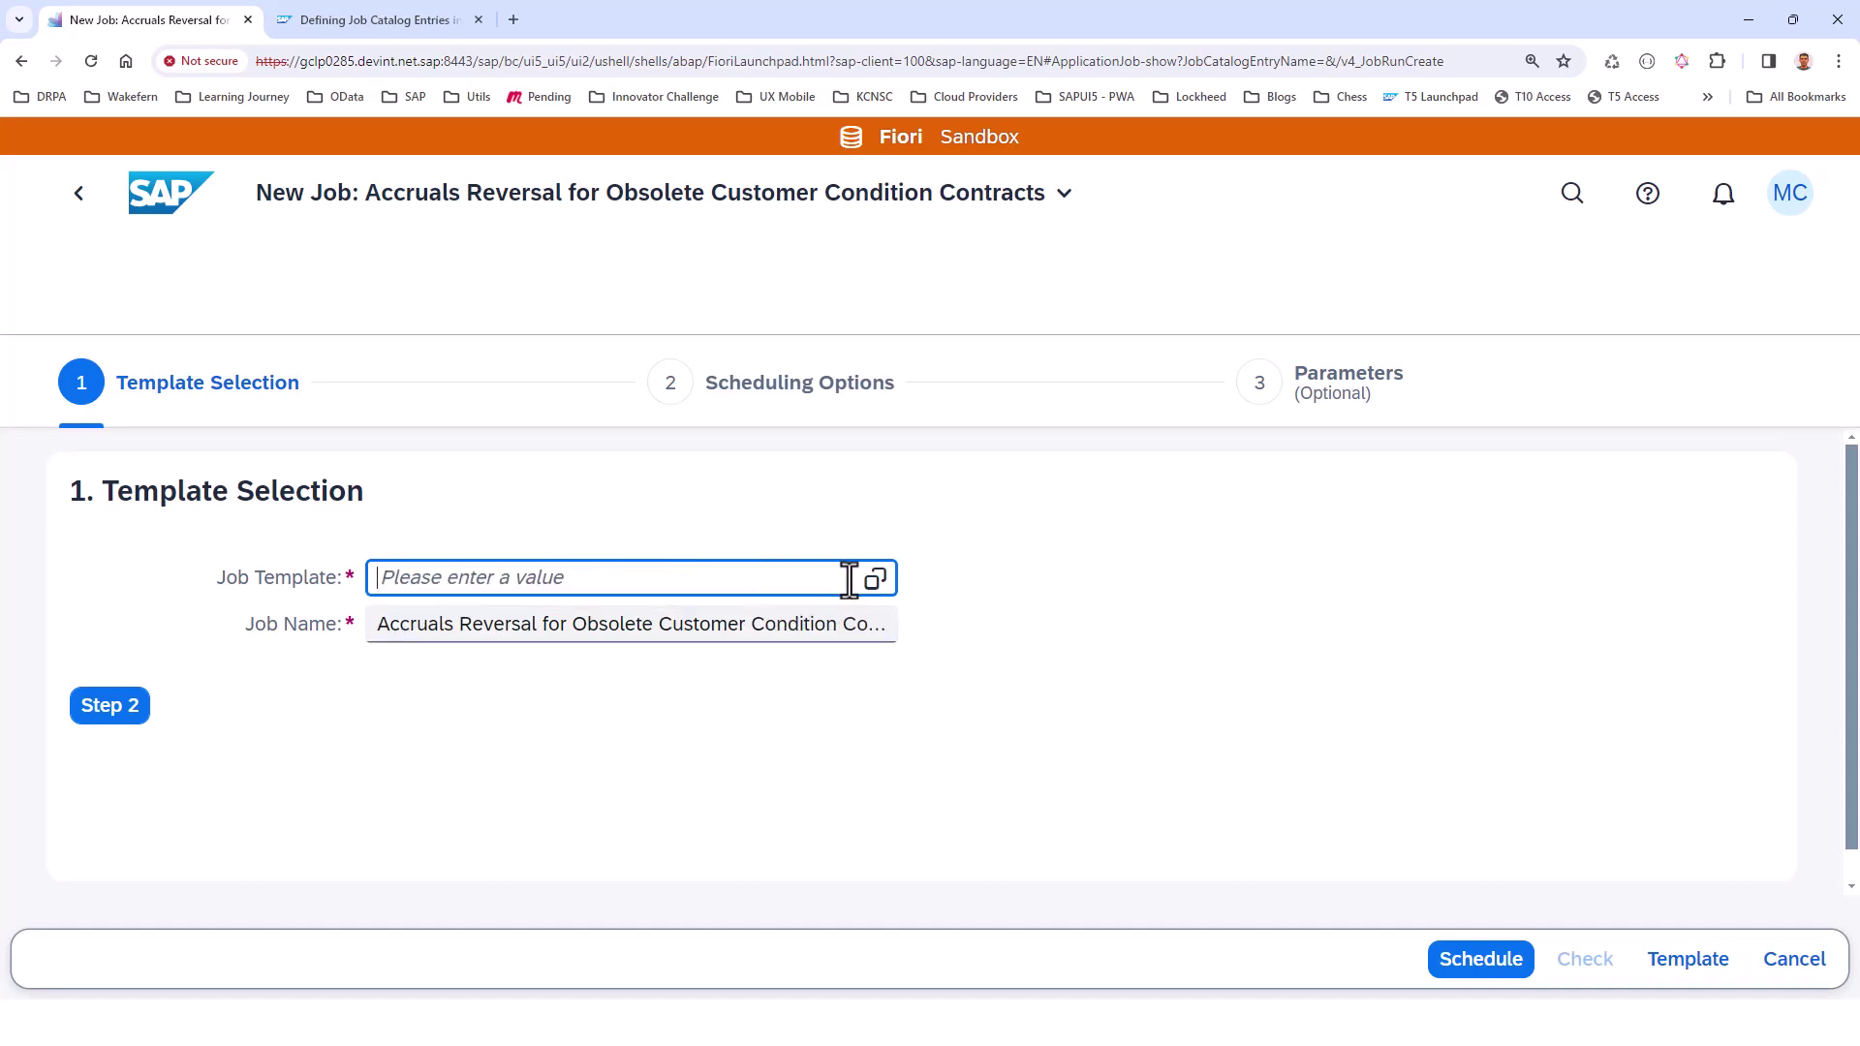
left_click(874, 579)
left_click(687, 236)
type("products")
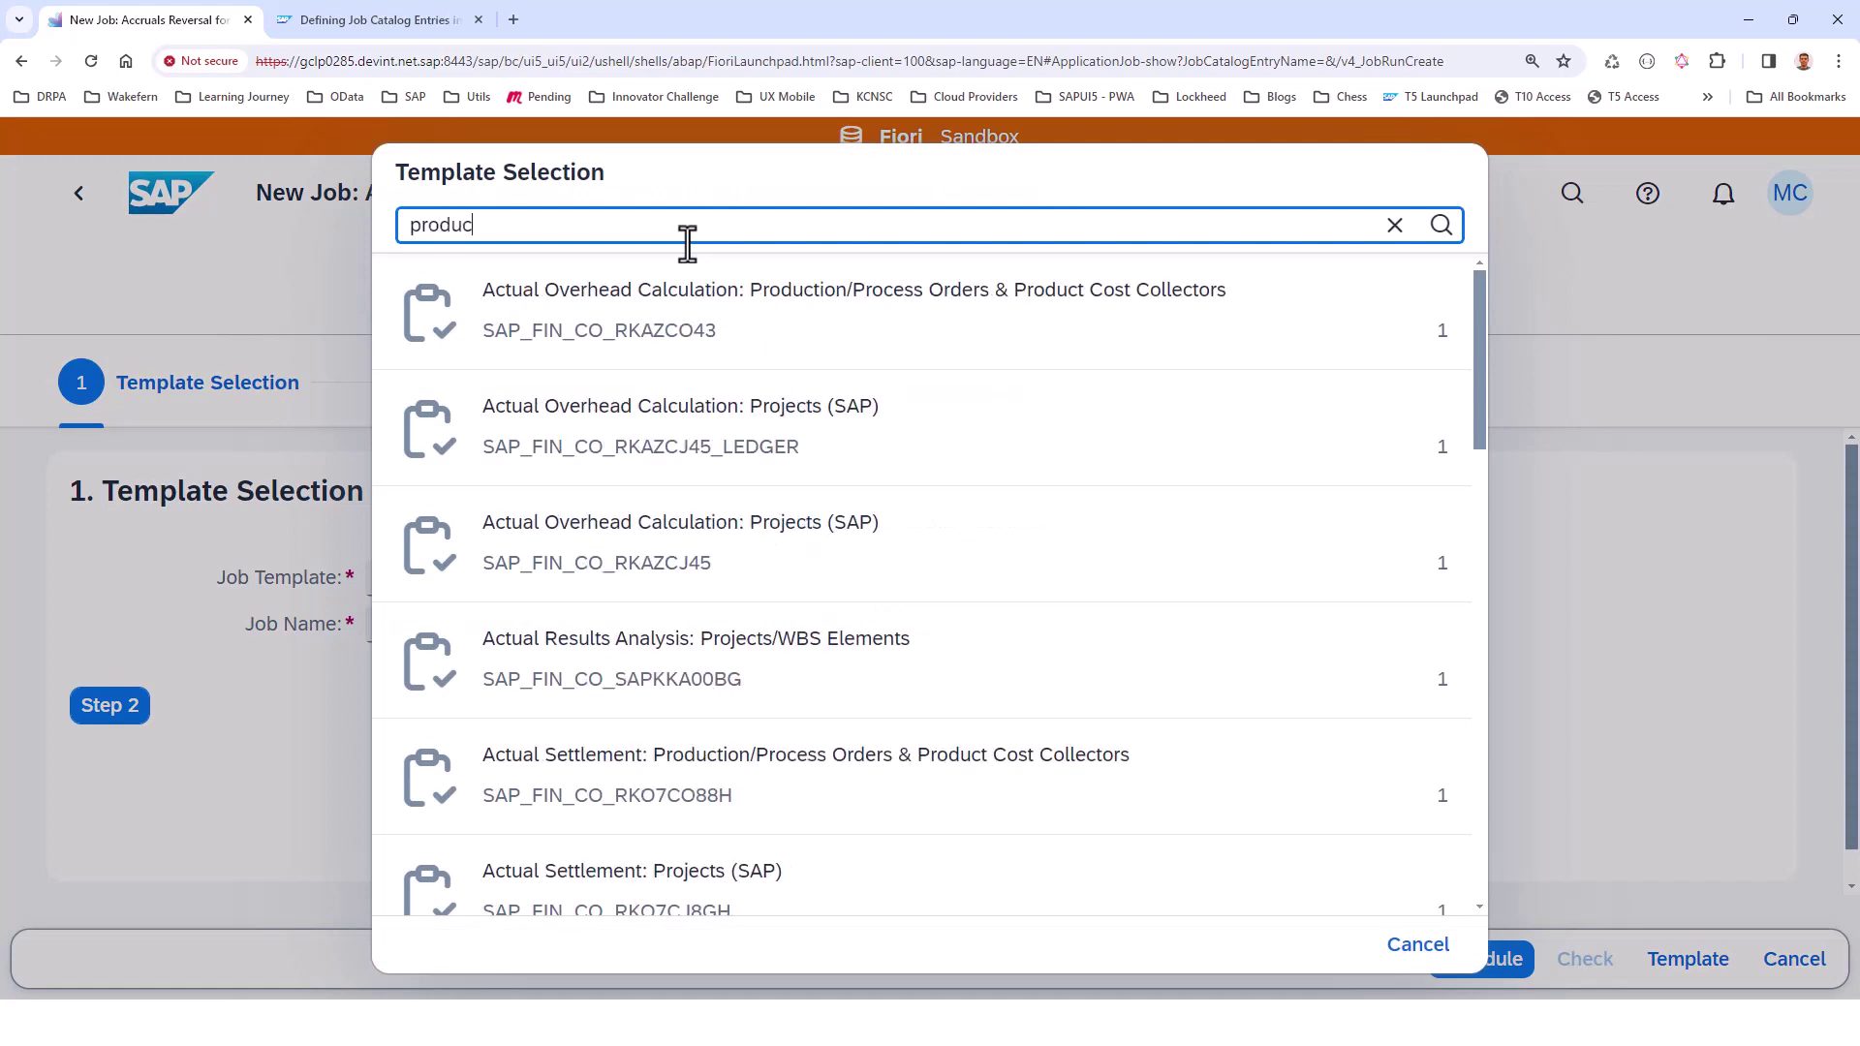
left_click(611, 436)
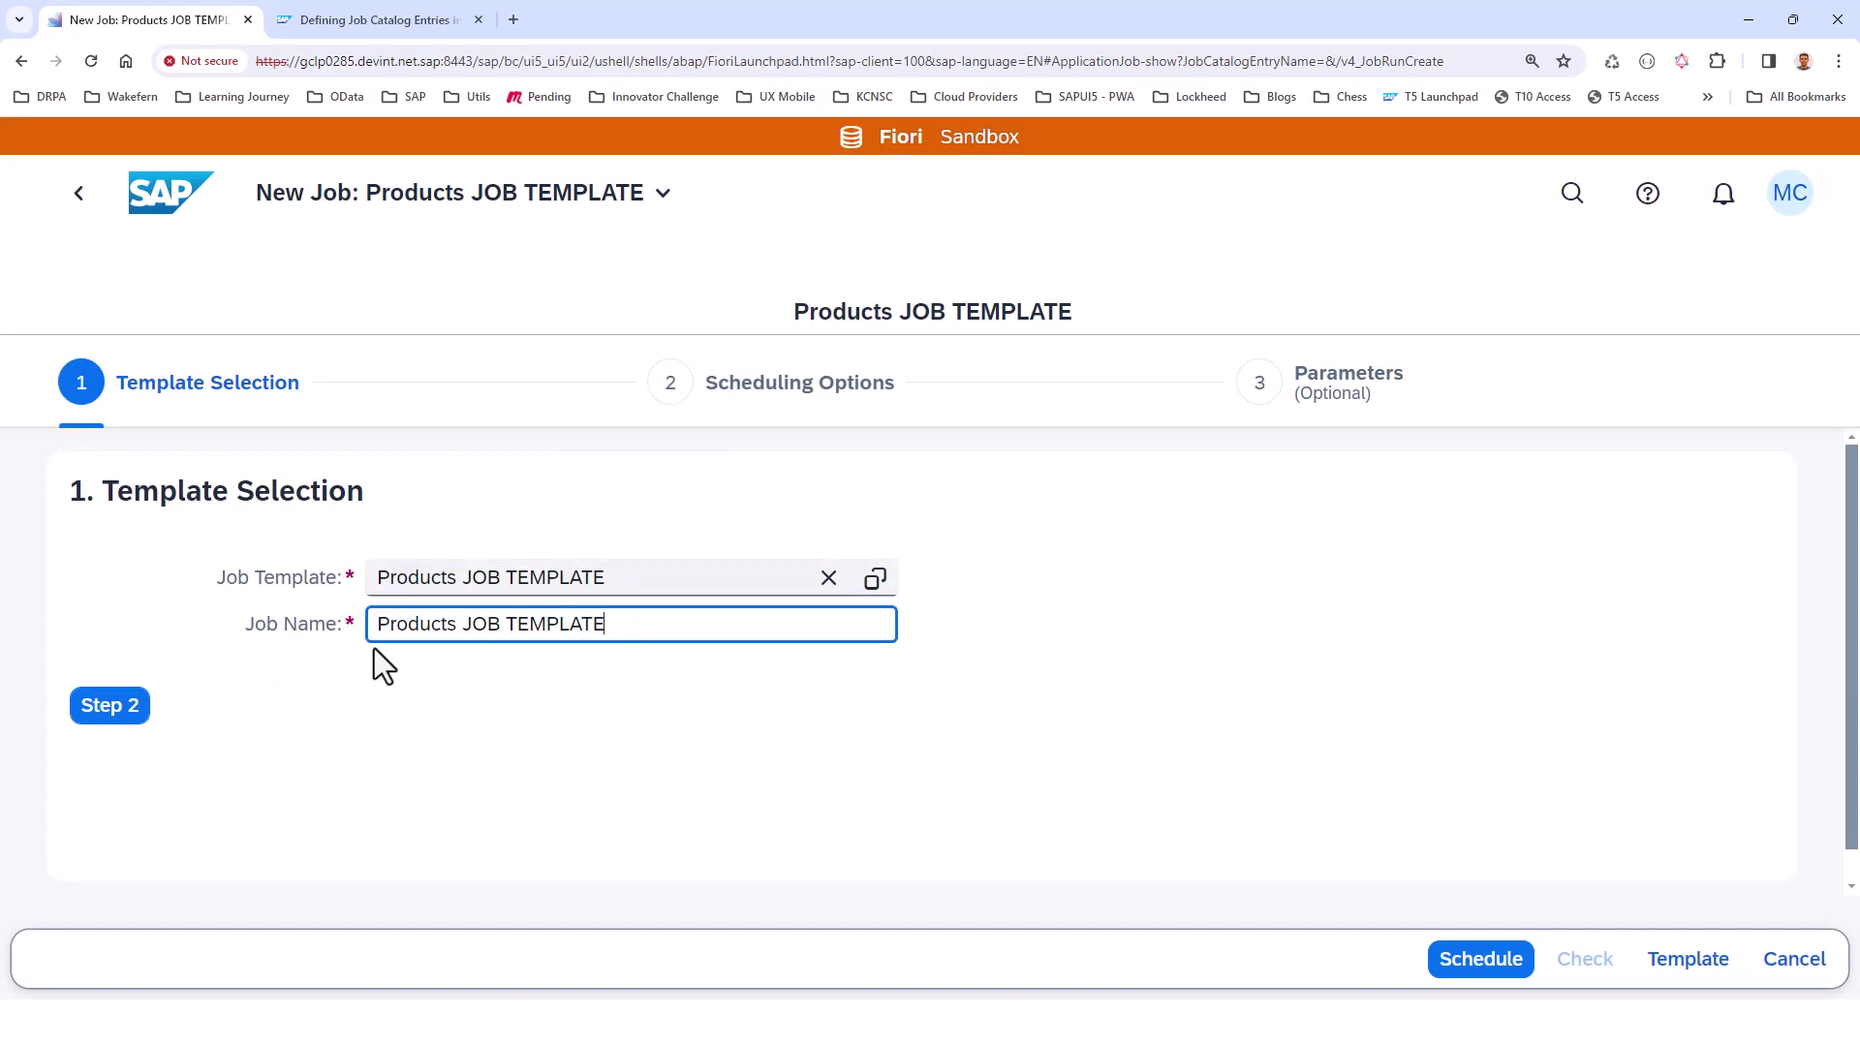
Step: Review the Products job's scheduling and parameter steps, then cancel the draft job
left_click(131, 712)
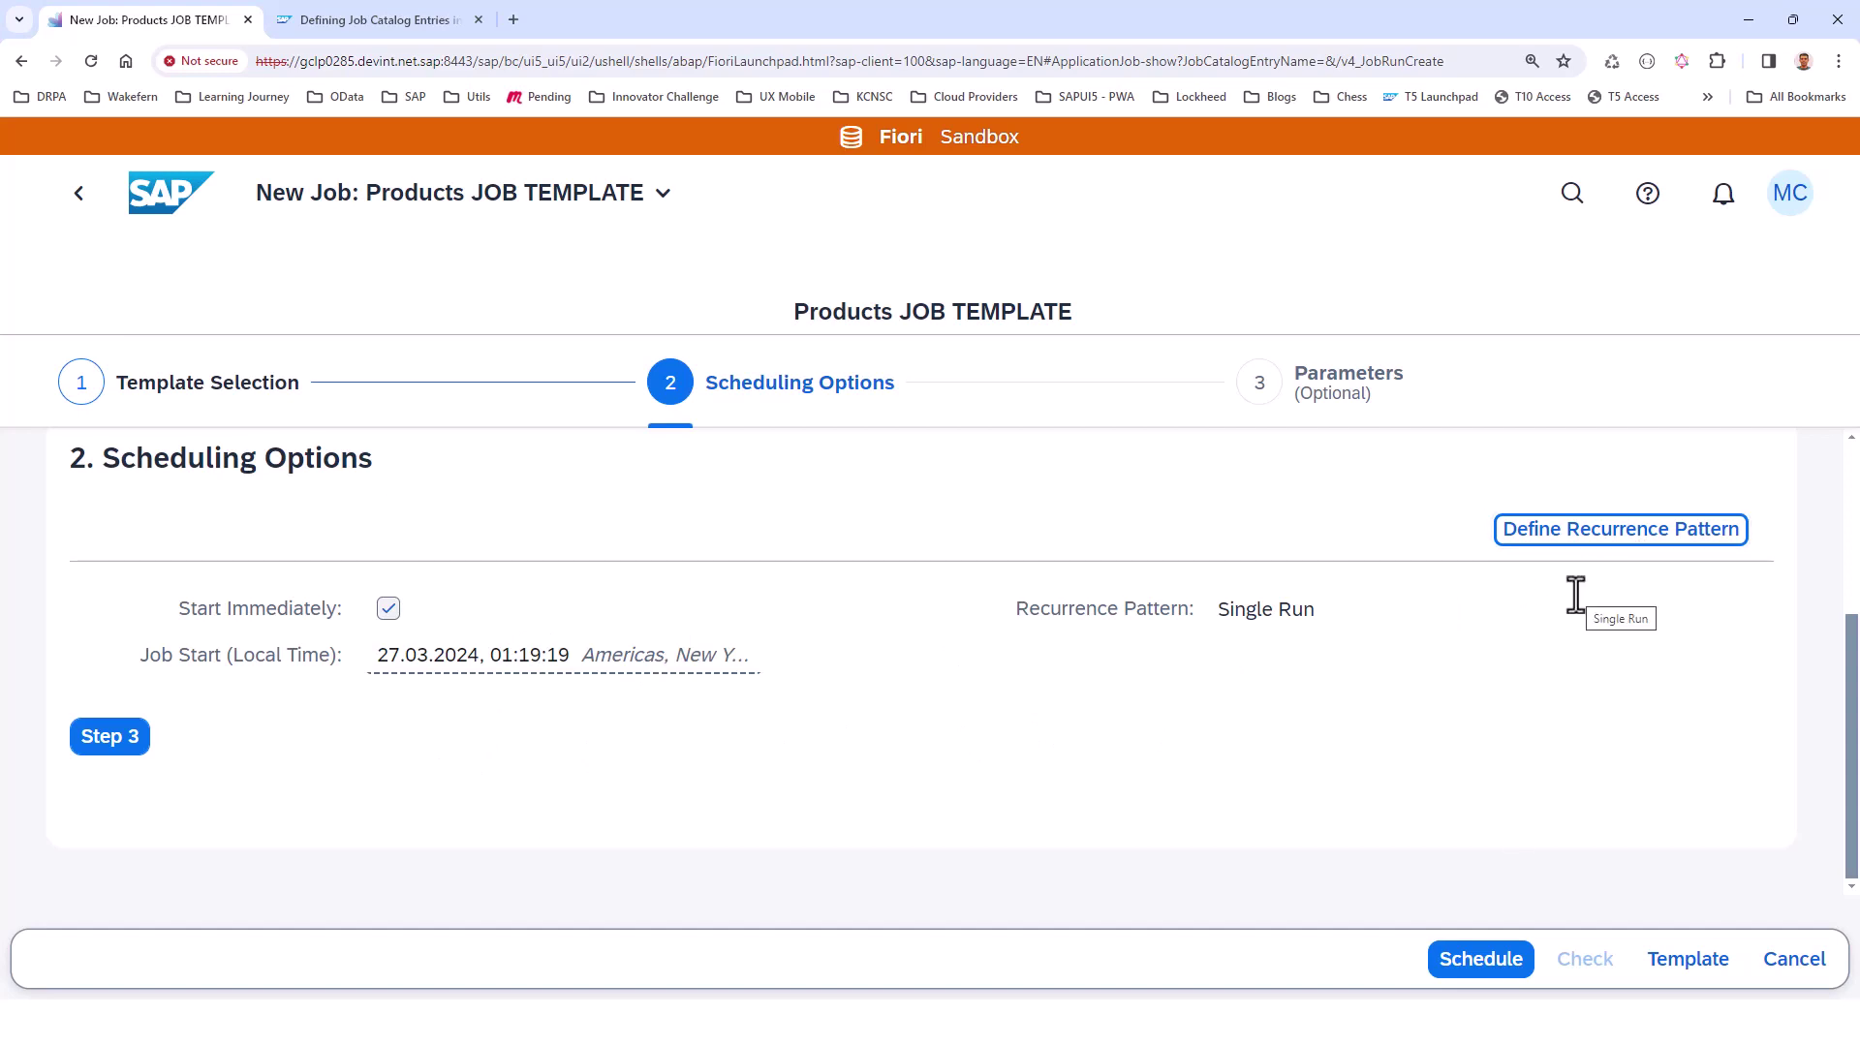
left_click(126, 746)
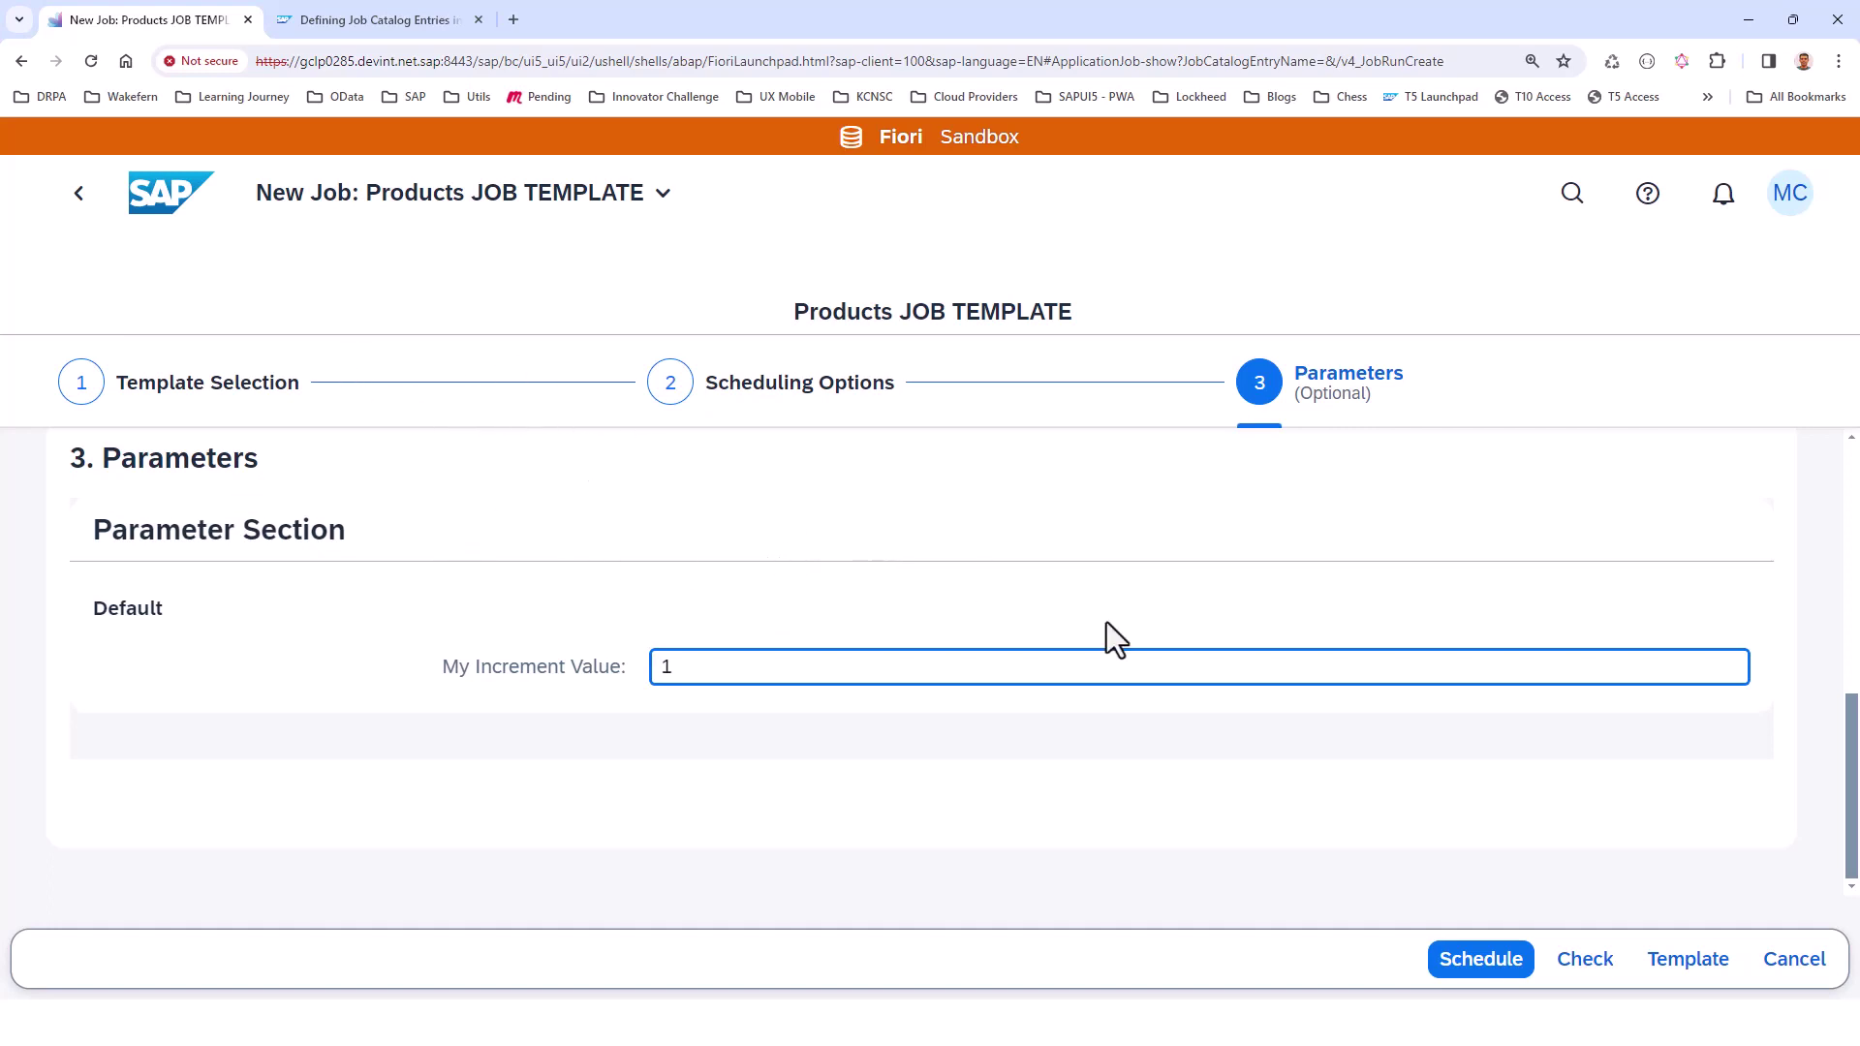
left_click(1792, 962)
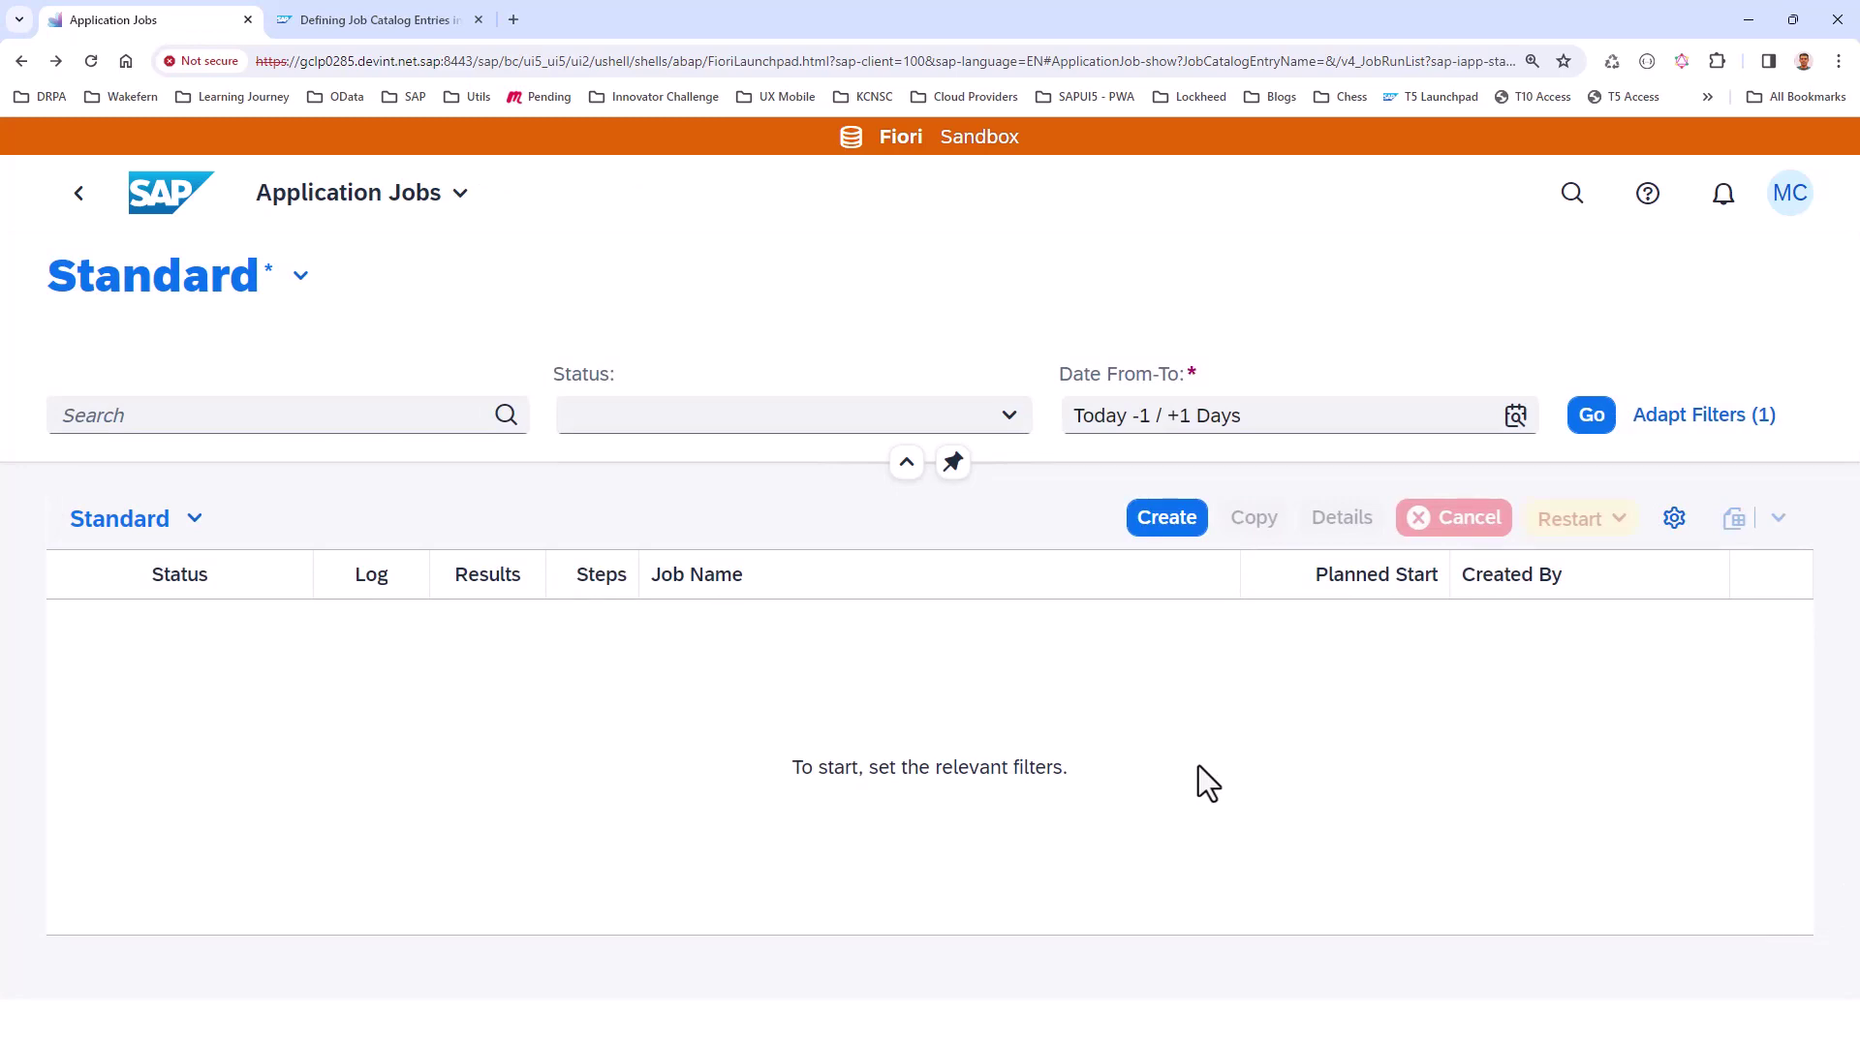
Step: In Eclipse, open the ZRAP_23_PRODUCTS table definition and mark its name field
key("alt+Tab")
key("Tab")
key("Tab")
key("Tab")
key("Tab")
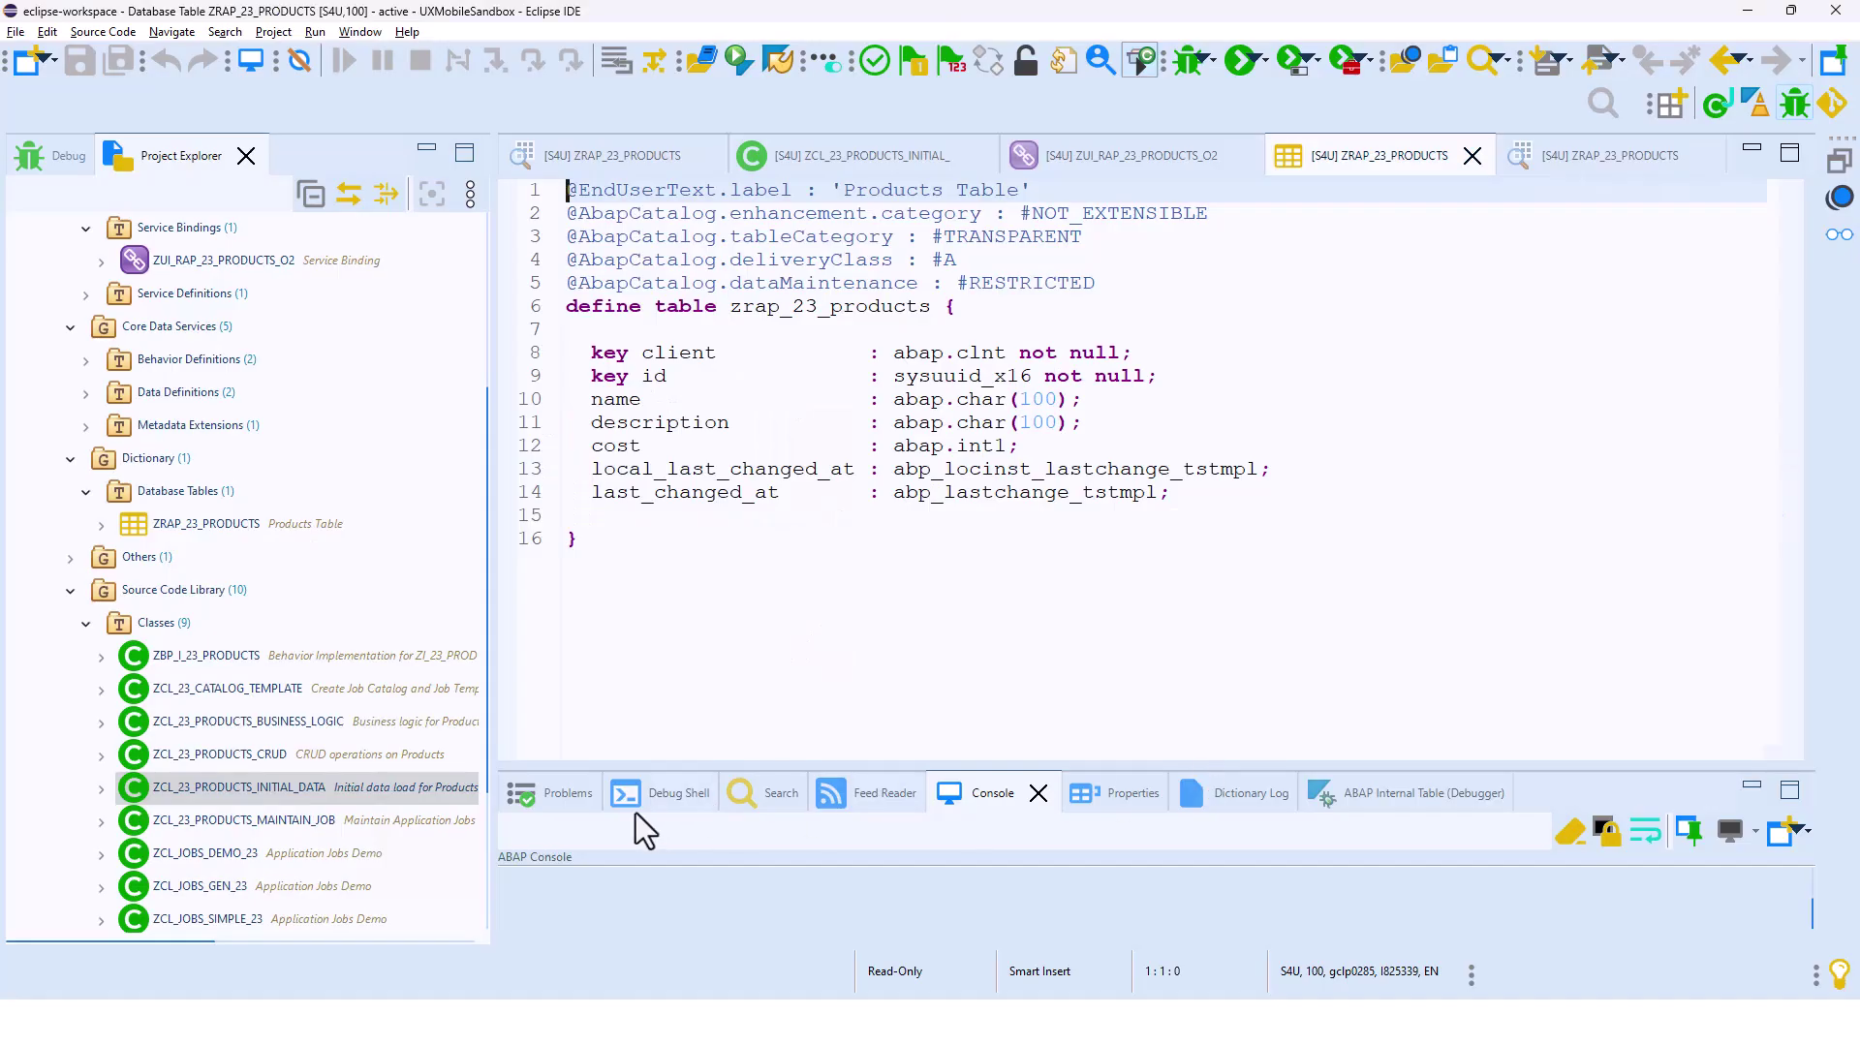
left_click(199, 528)
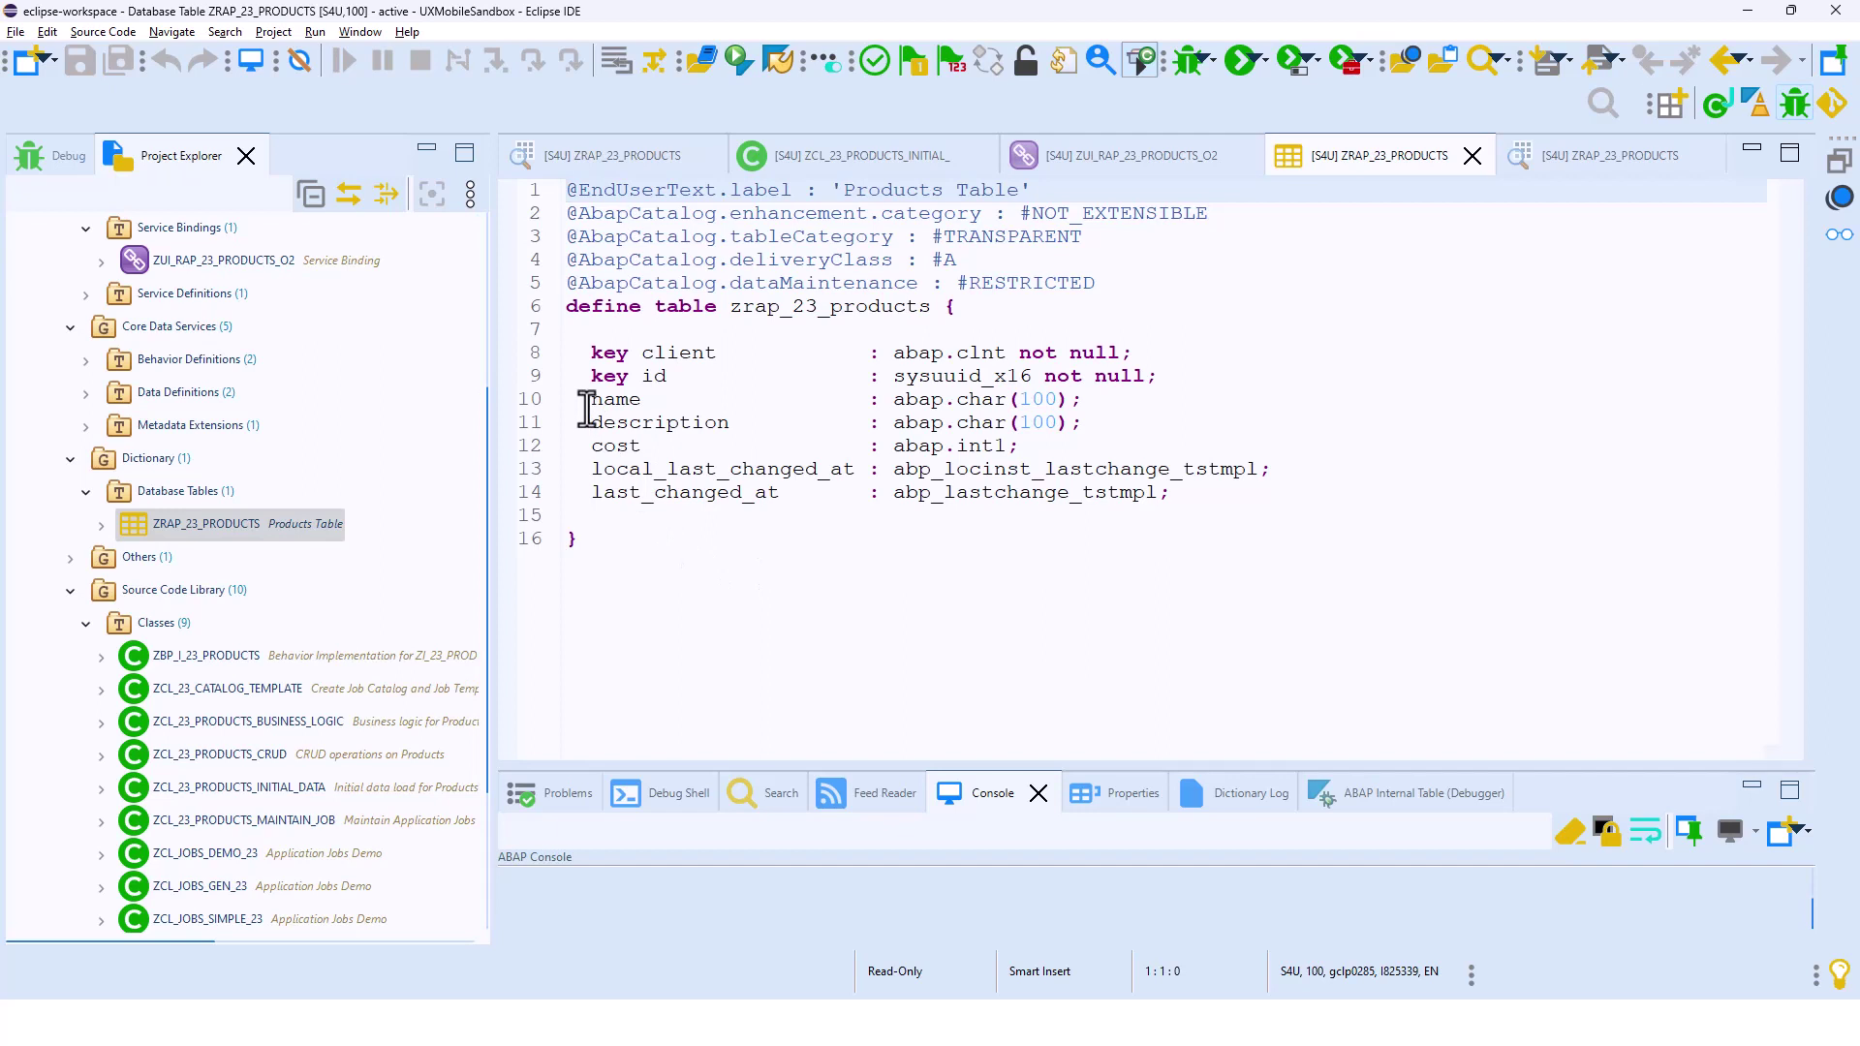
left_click_drag(591, 399, 717, 400)
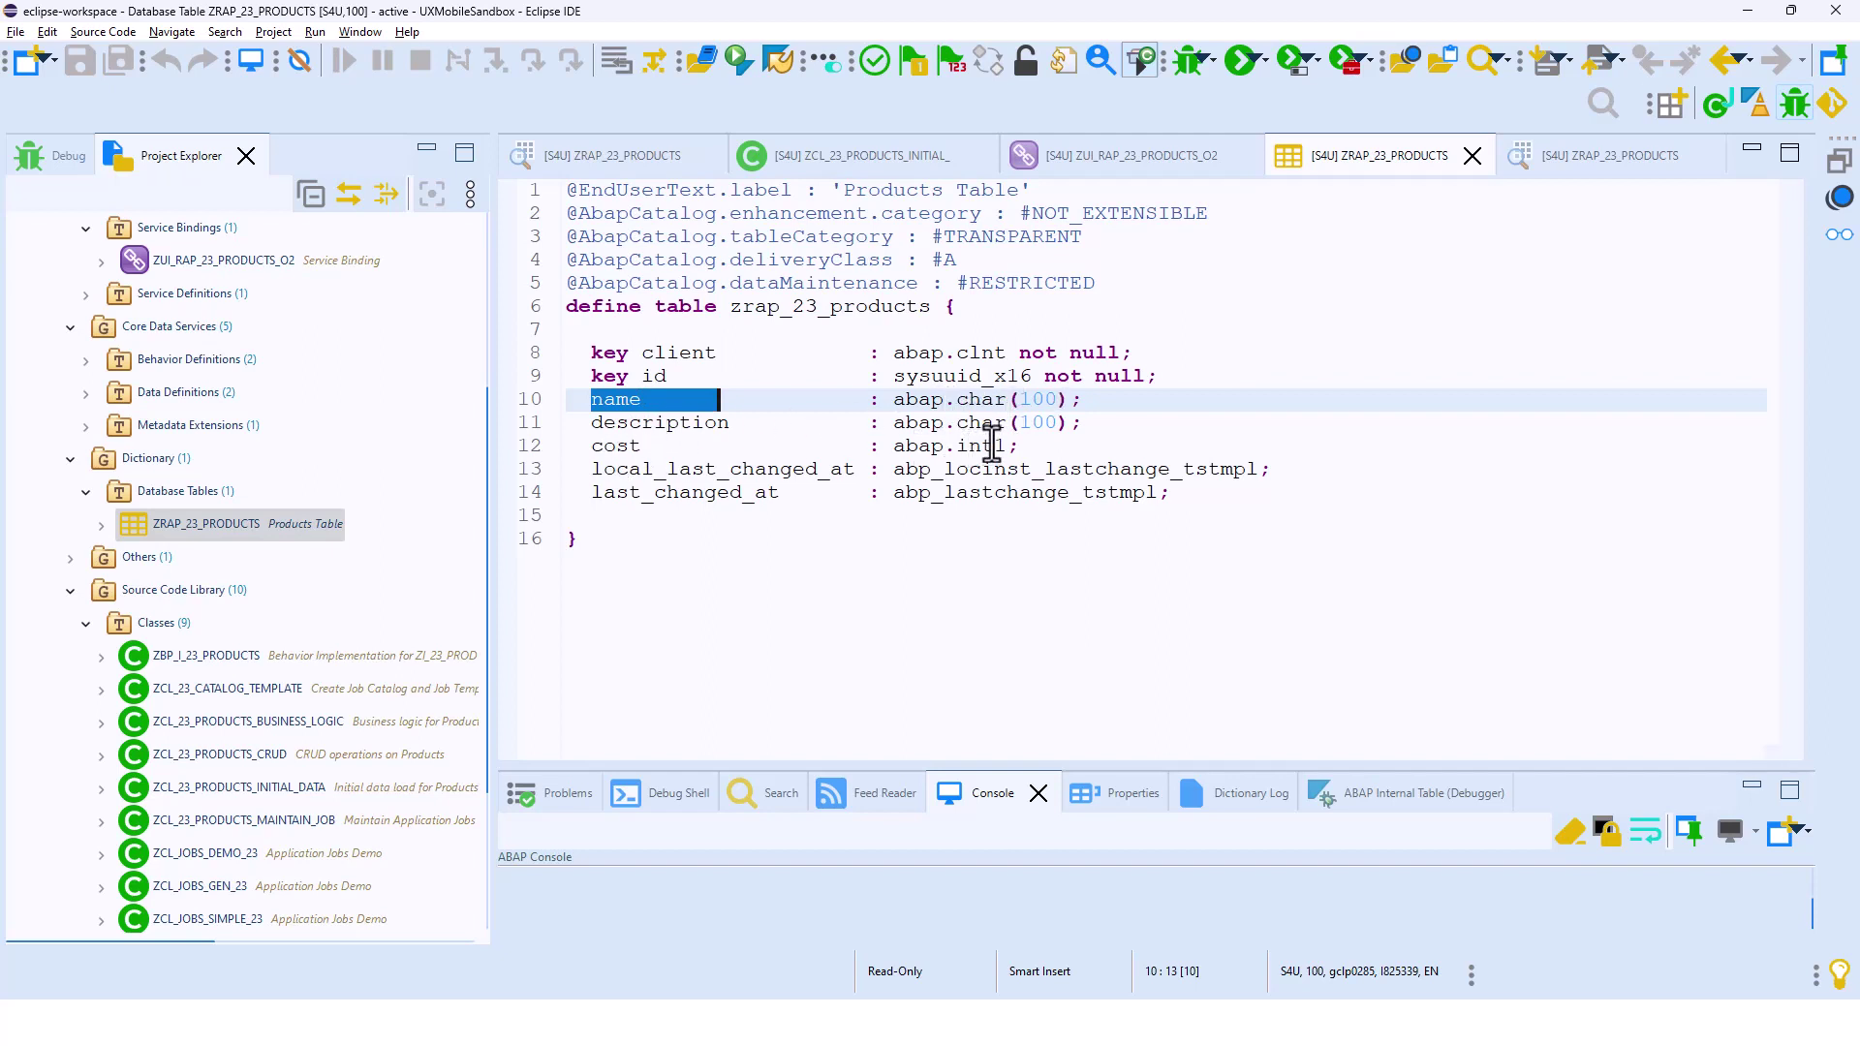
Step: Open a Data Preview of ZRAP_23_PRODUCTS showing Laptop, IBM Thinkpad, 200
right_click(267, 531)
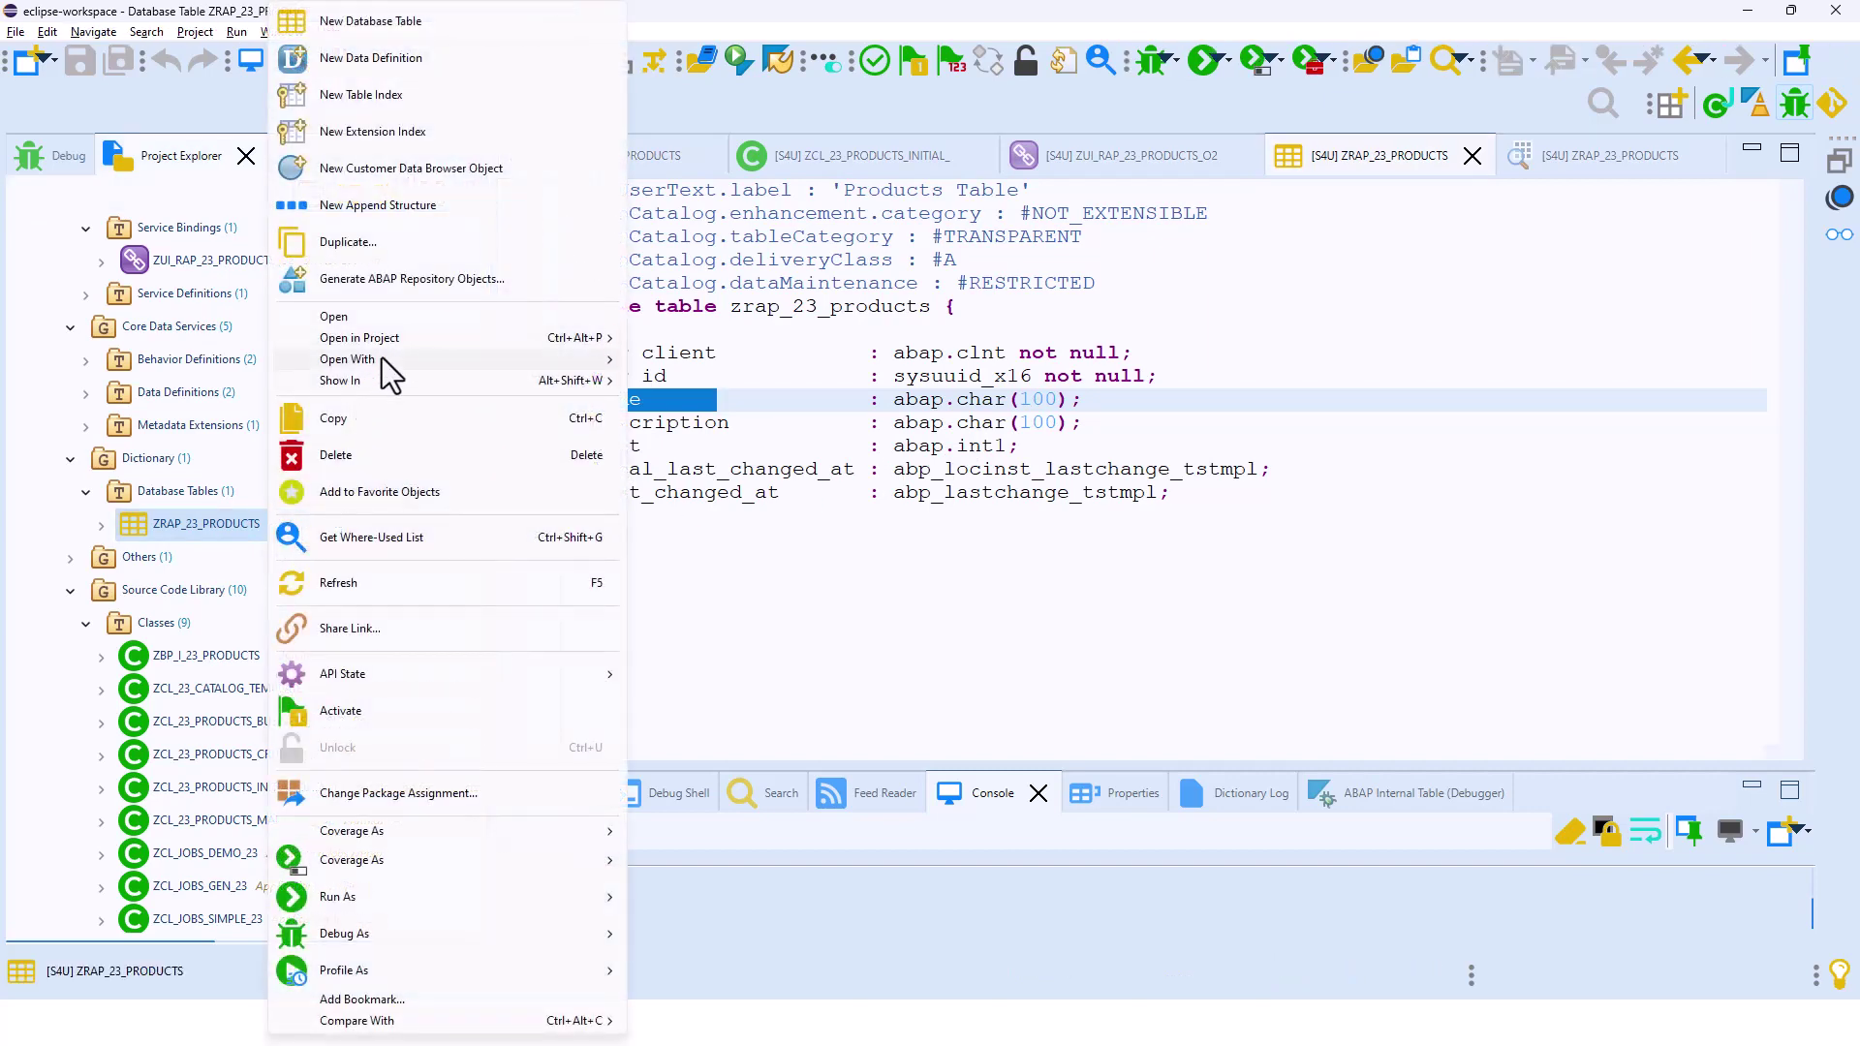
mouse_move(381, 357)
left_click(694, 366)
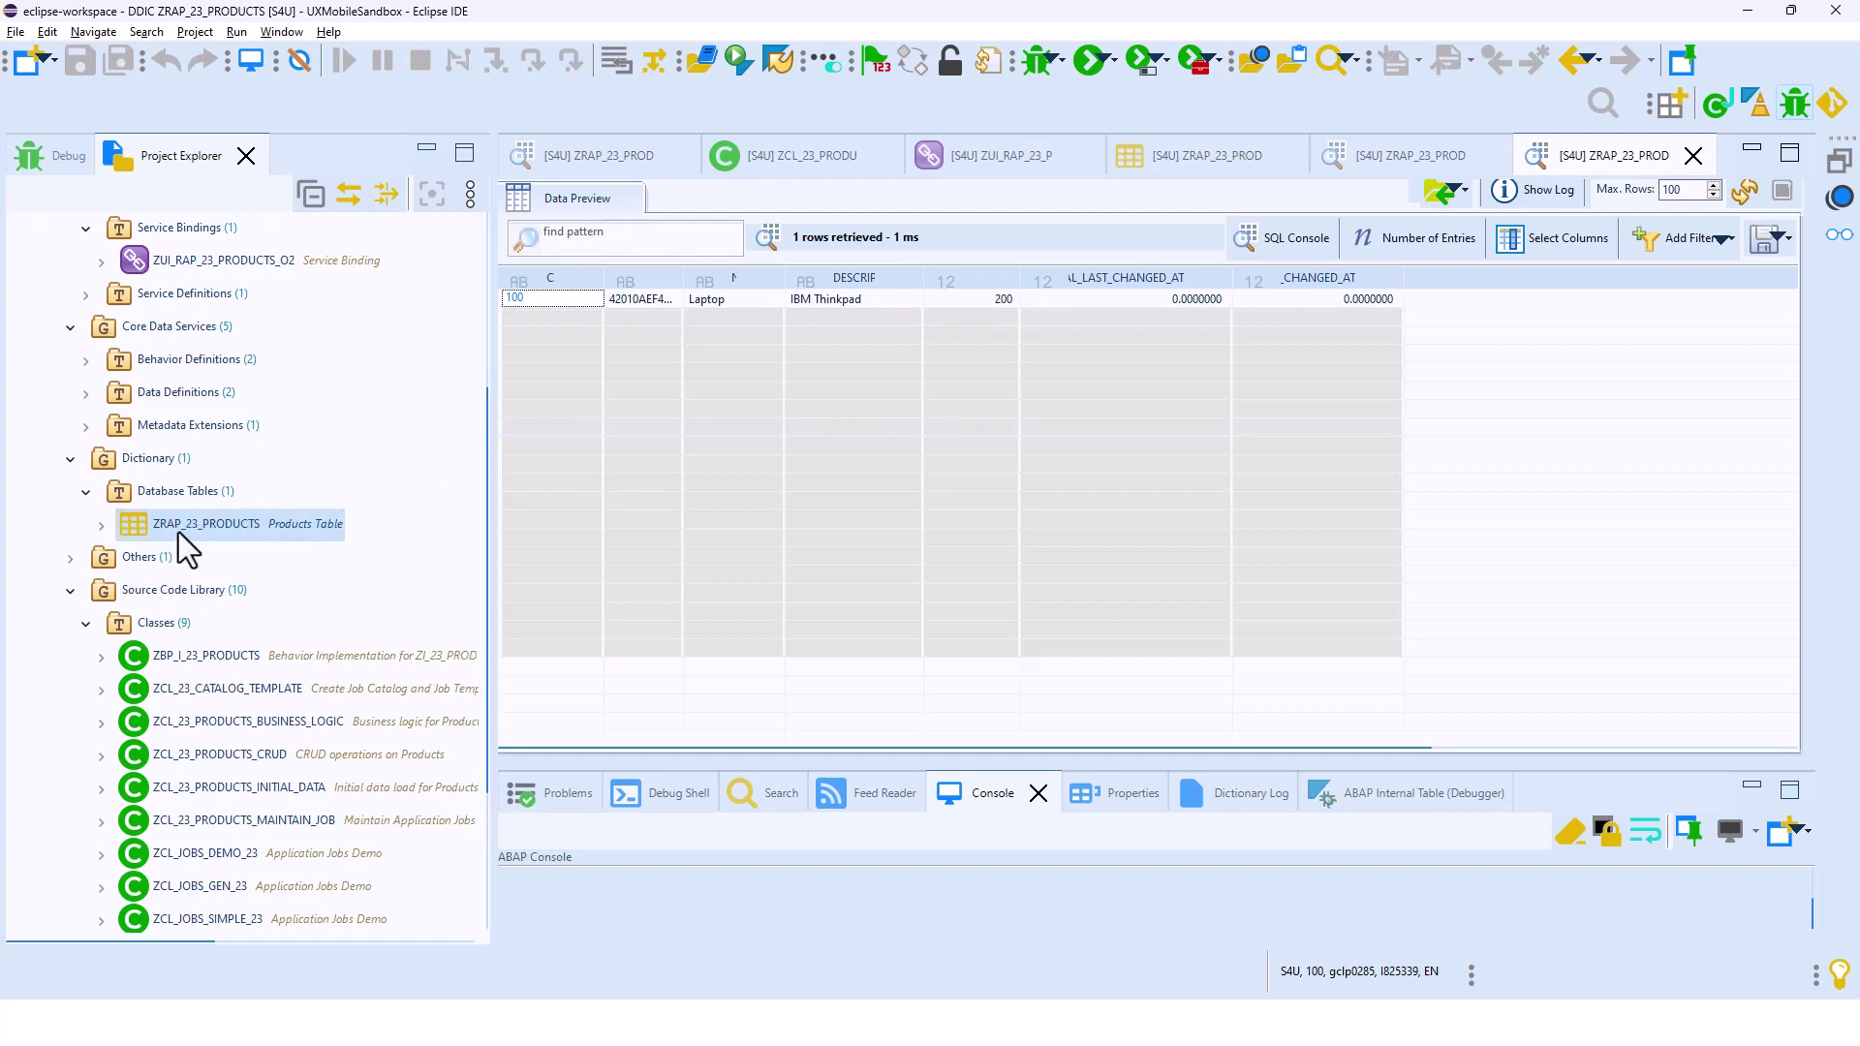
Step: Open service binding ZUI_RAP_23_PRODUCTS_O2 and launch its Fiori Elements Products preview
scroll(179, 531, "up", 1)
scroll(202, 601, "up", 1)
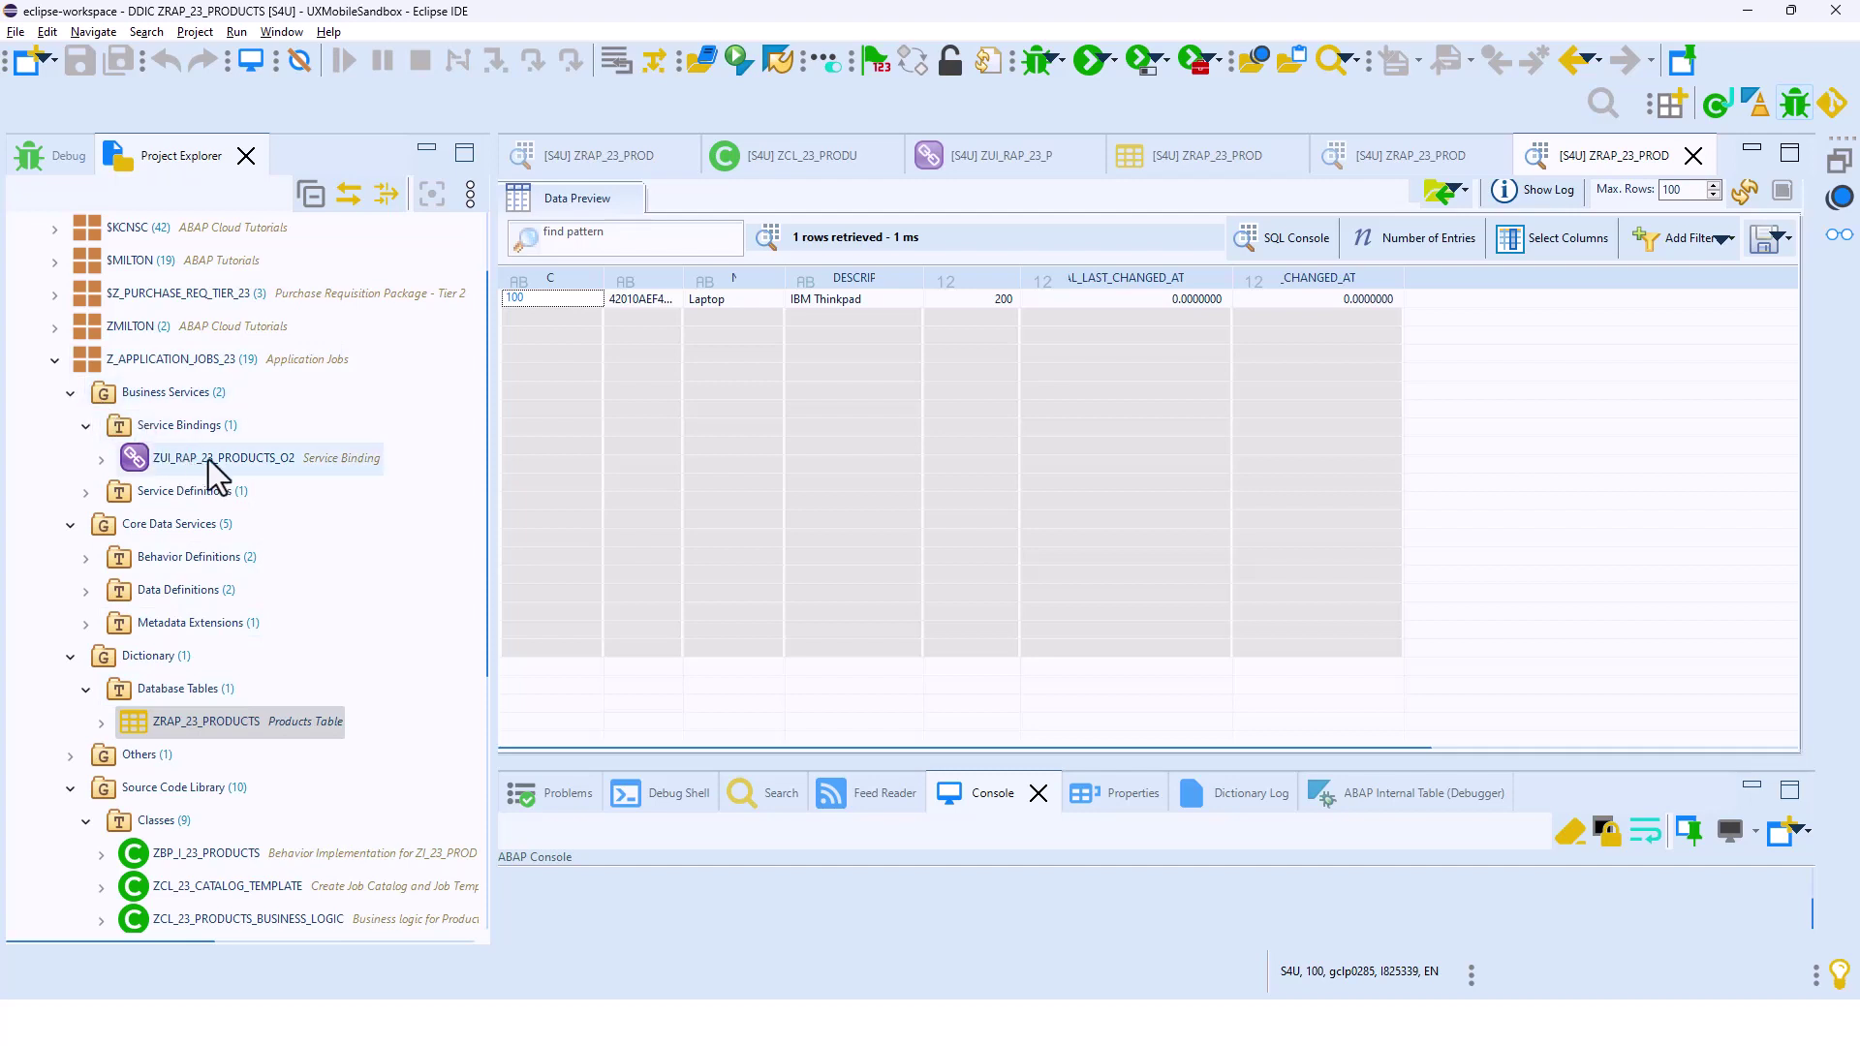
double_click(207, 459)
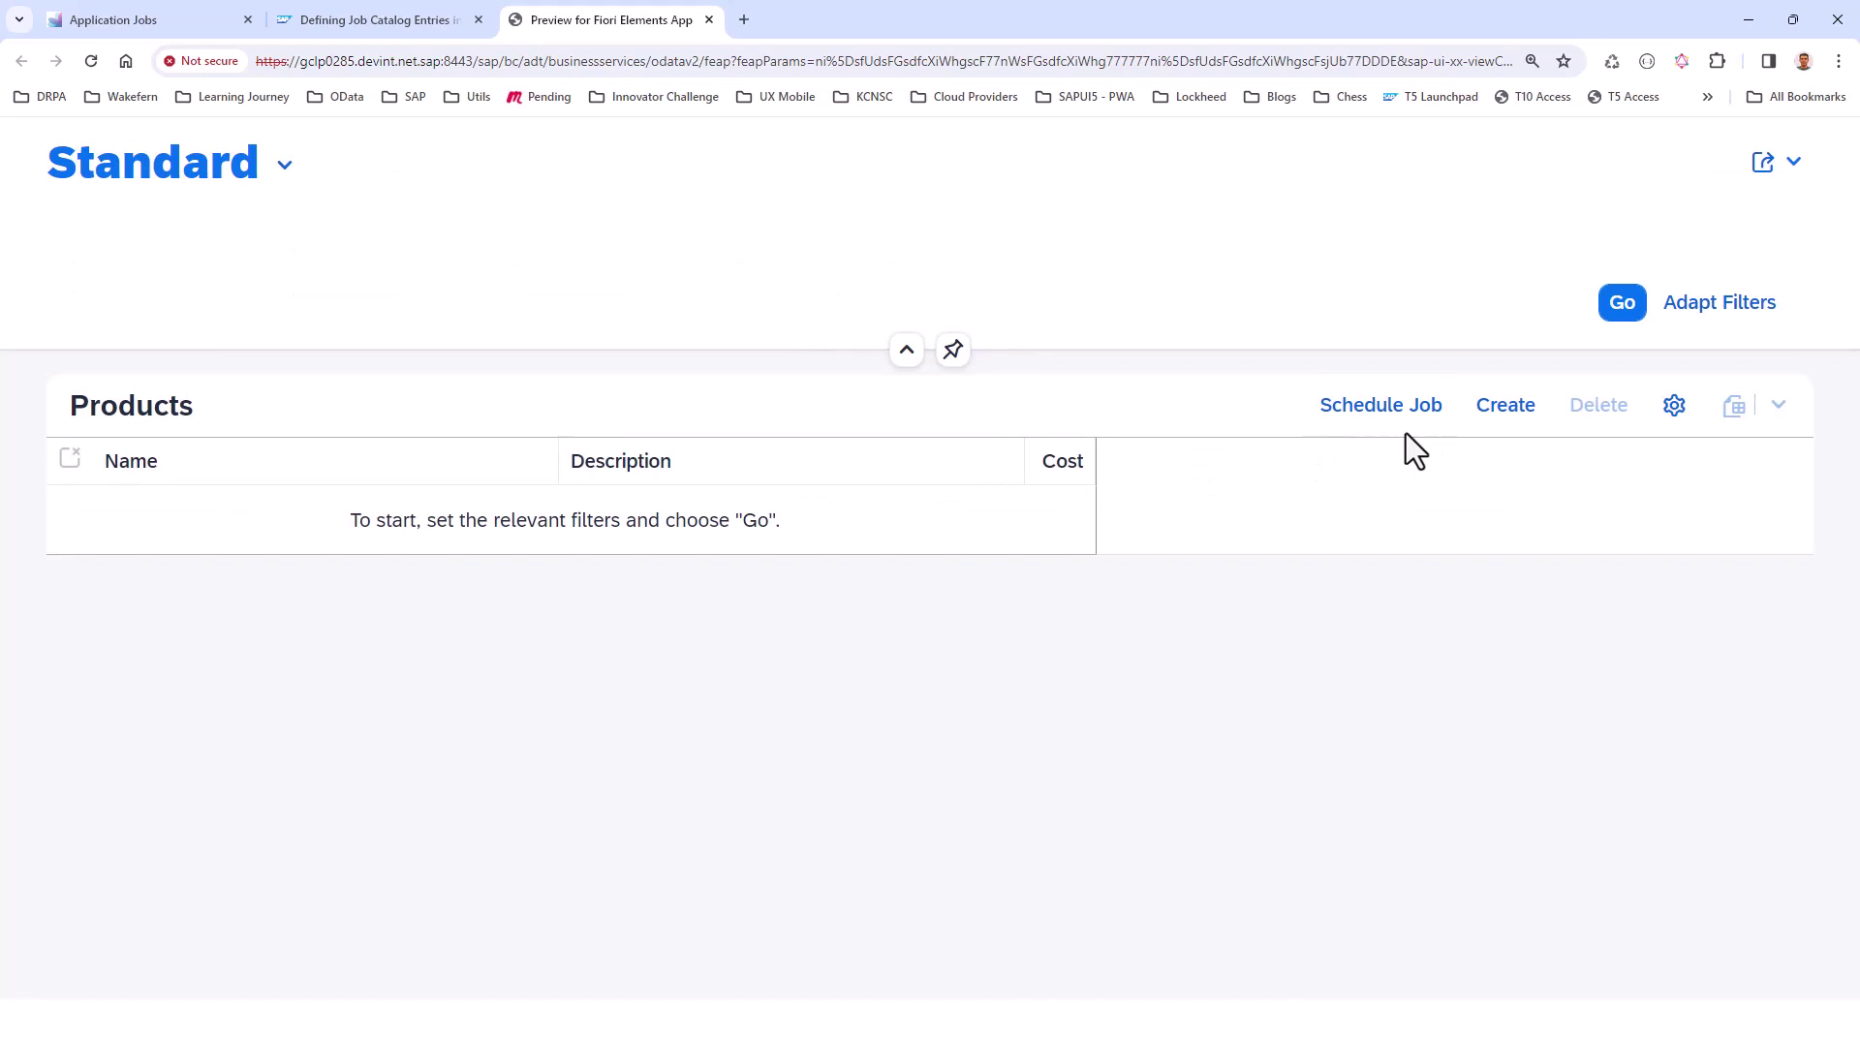
Step: Load the Products list (Laptop, IBM Thinkpad, 200) and schedule a job from it
left_click(1617, 312)
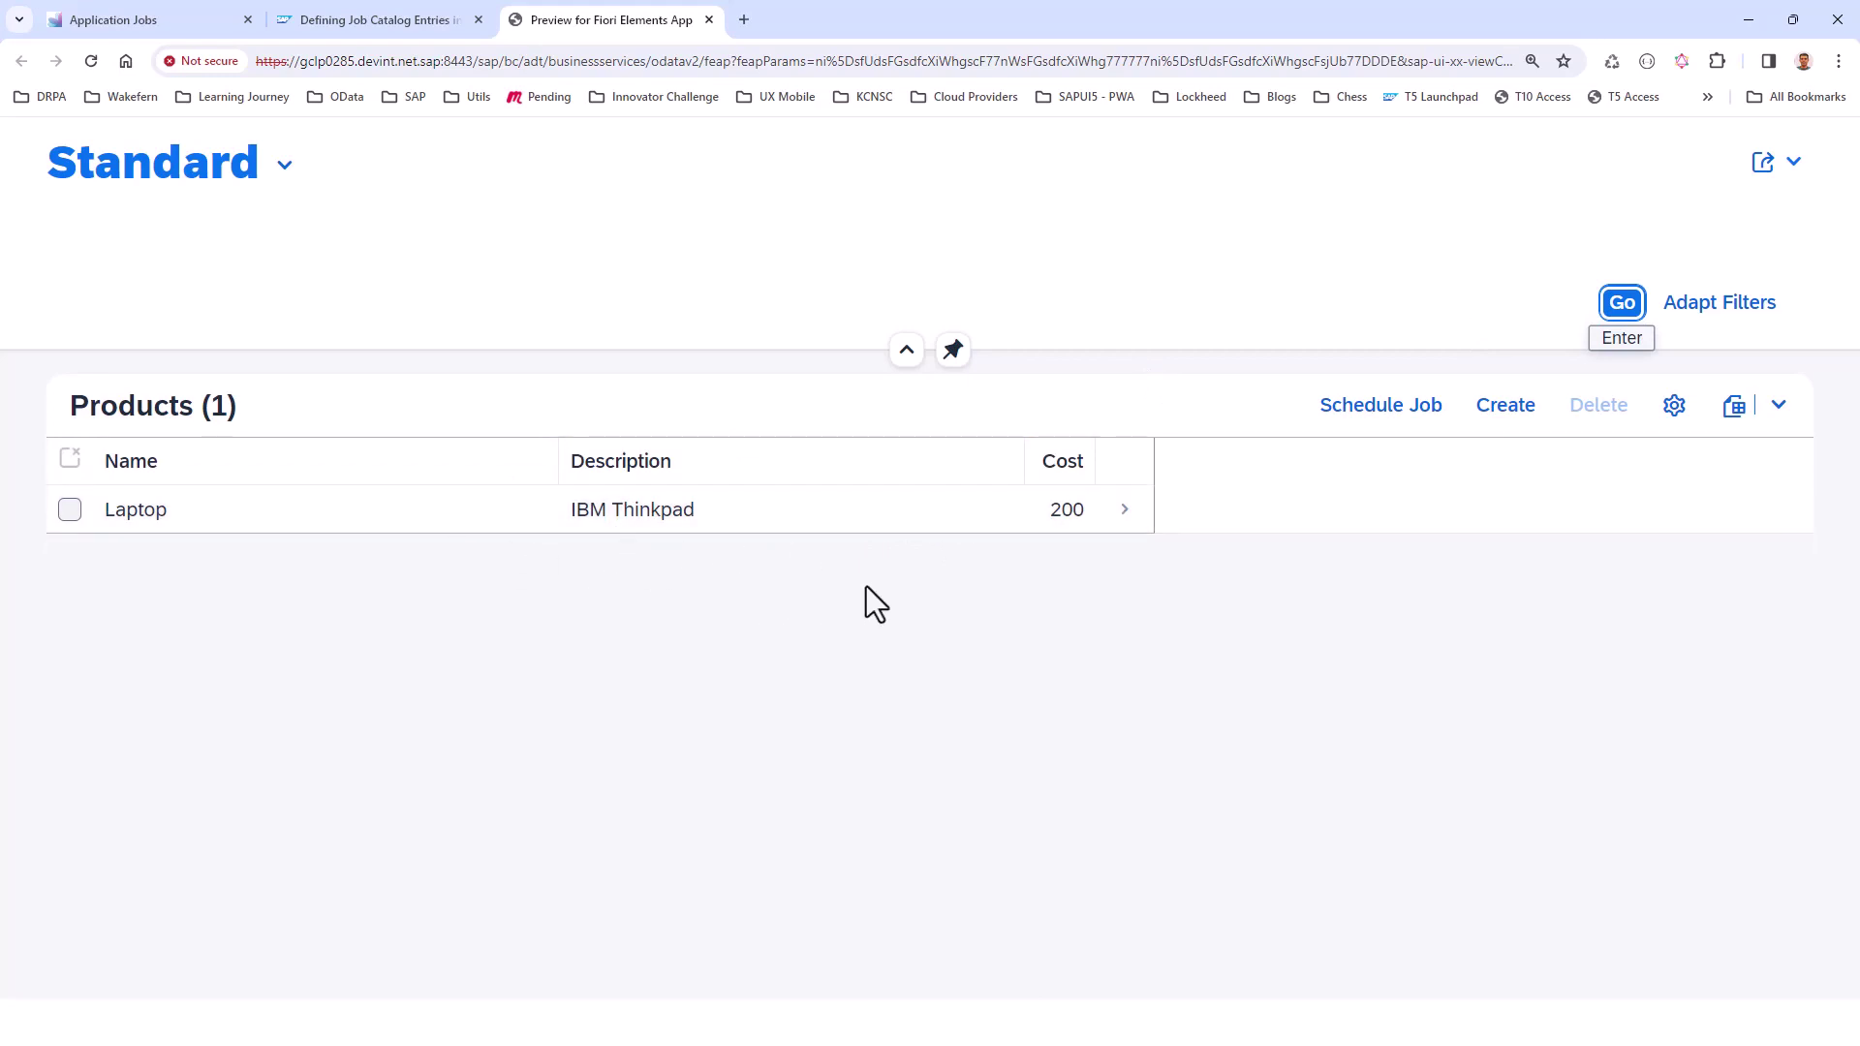
left_click(1377, 429)
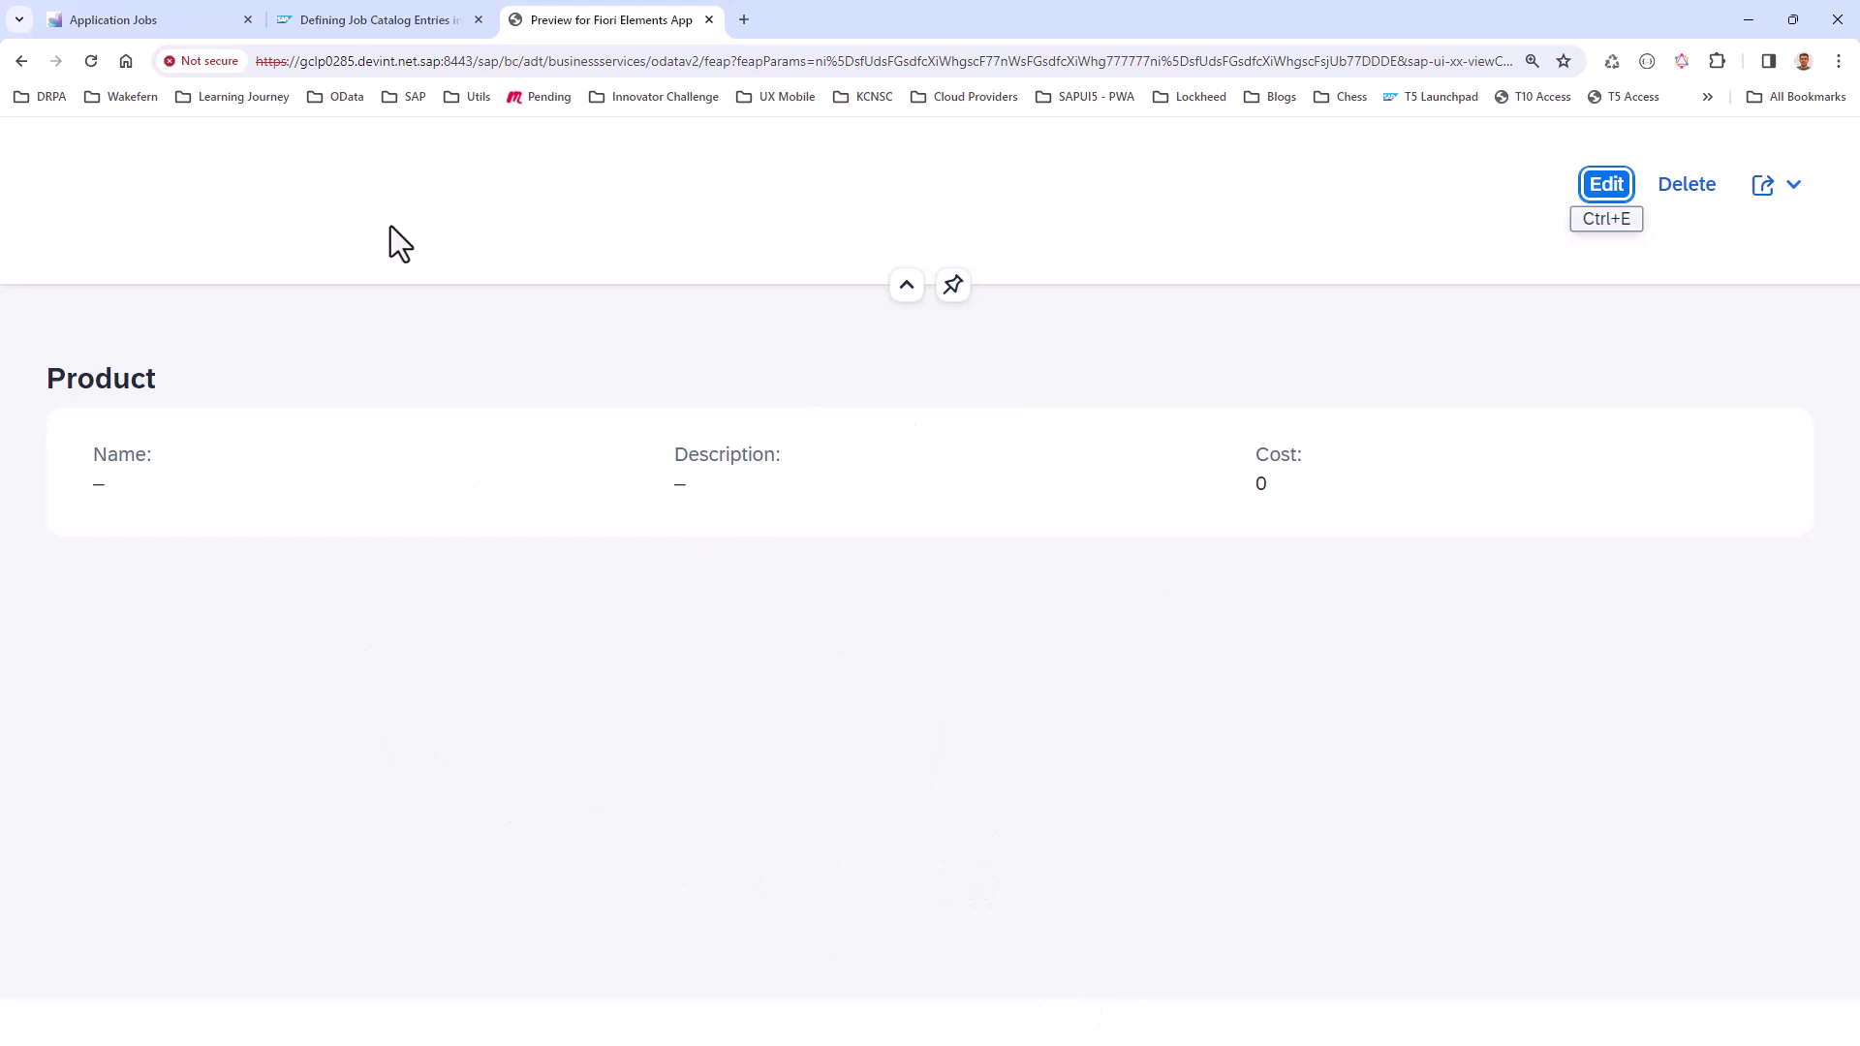
Step: Load the Application Jobs table: 33 jobs, three Products_Job runs Scheduled for 27.03.2024
left_click(141, 22)
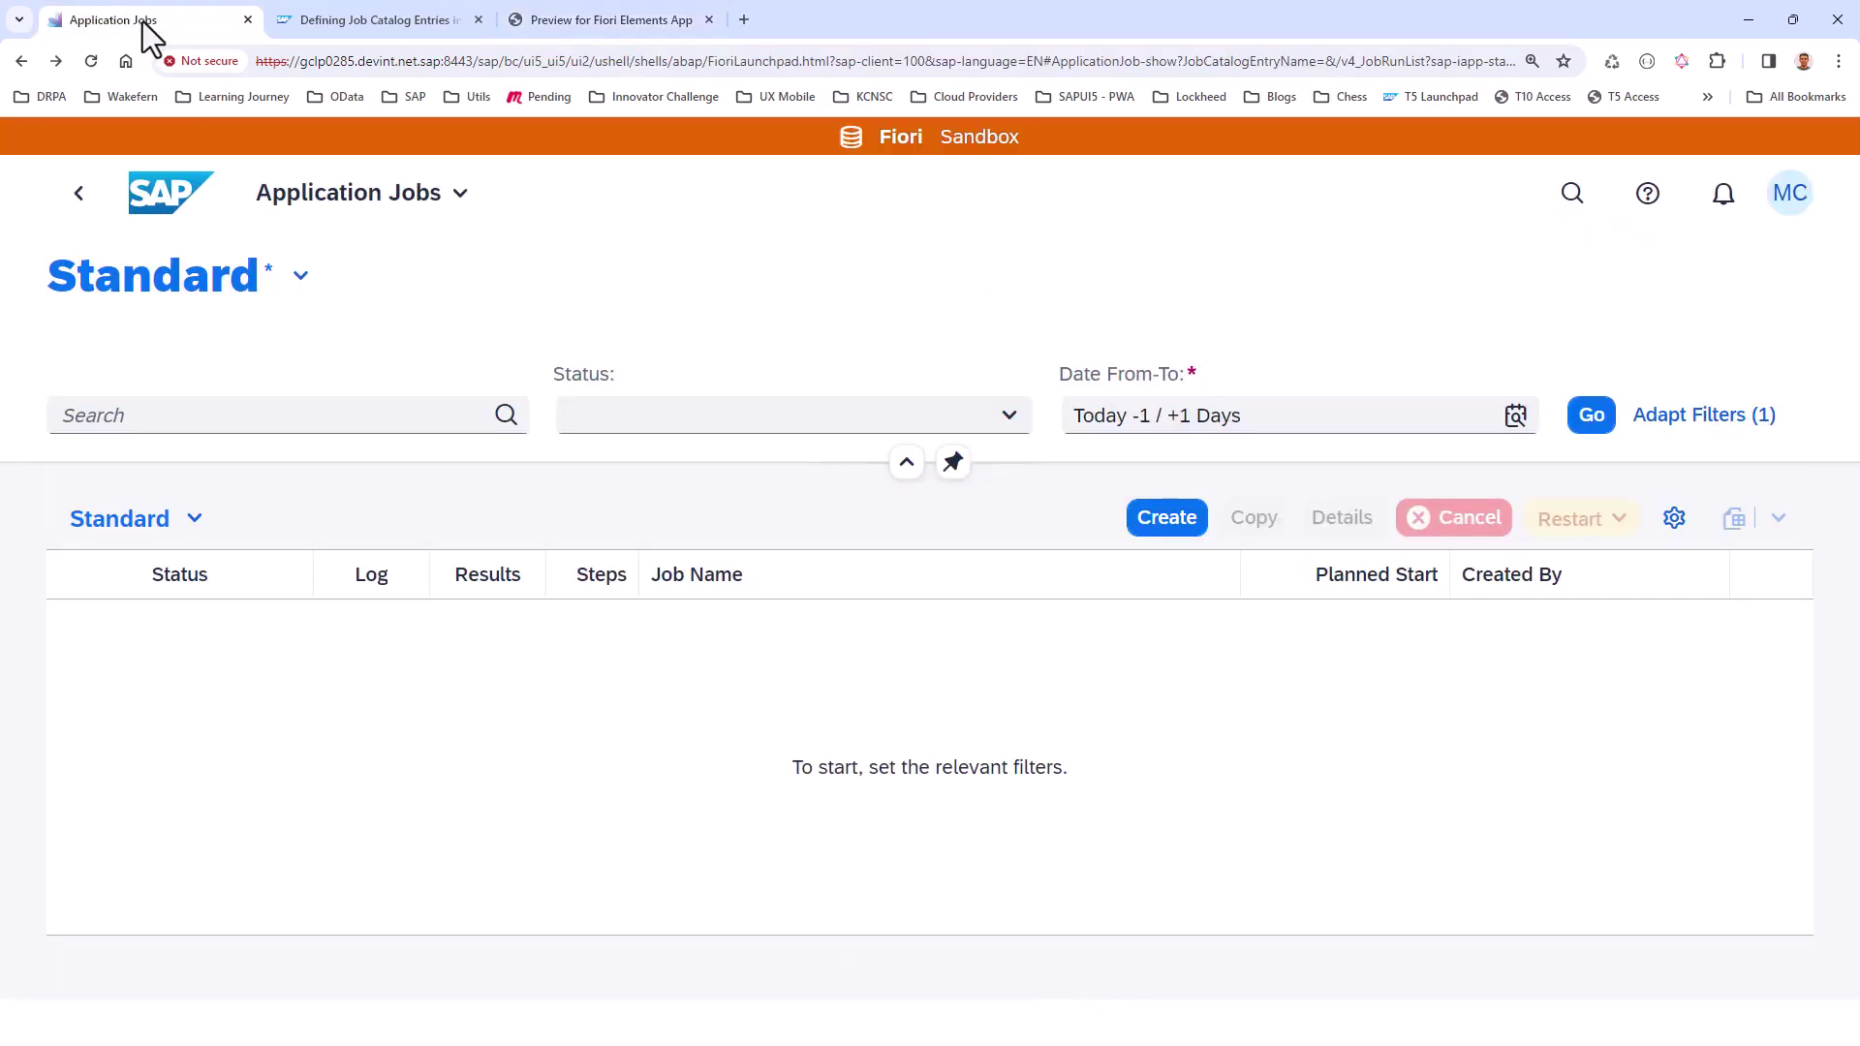
left_click(1586, 418)
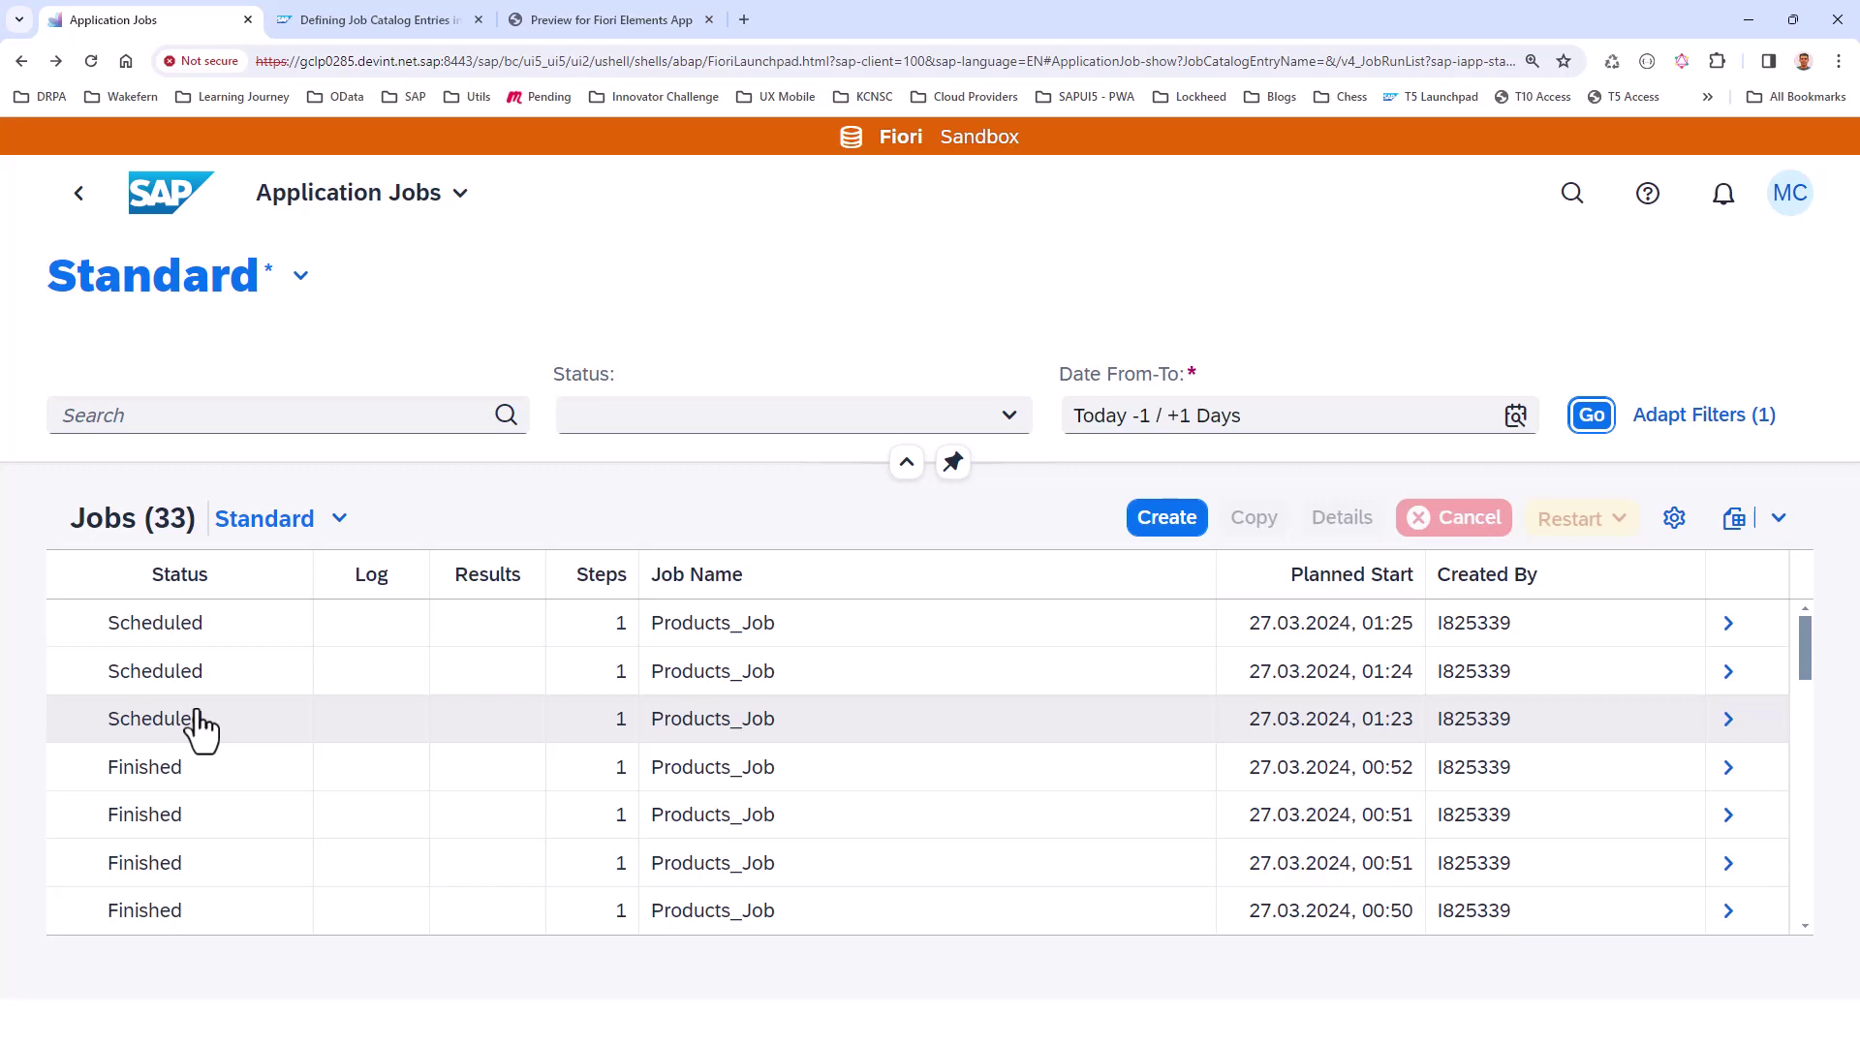
key("alt+Tab")
key("alt+Tab")
key("alt+Tab")
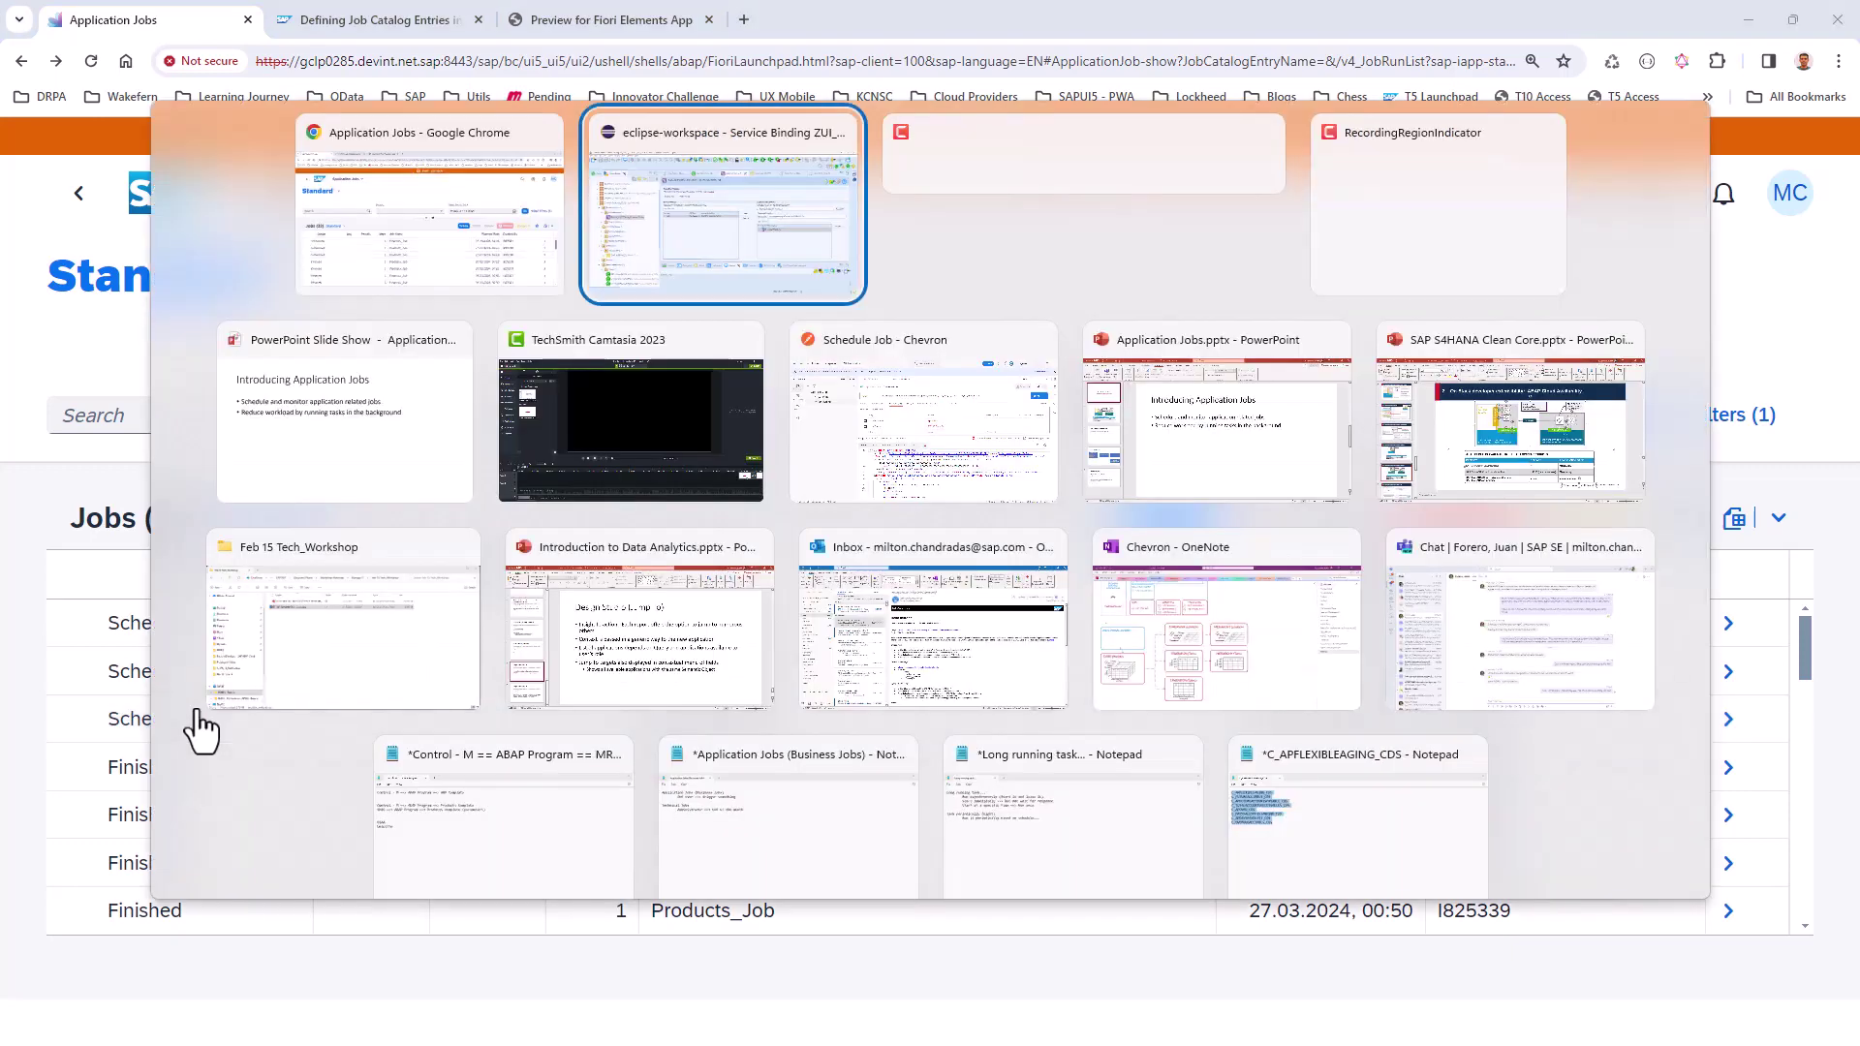
Step: In Postman, send GET Products to fetch a fresh CSRF token
key("alt+Tab")
key("alt+Tab")
key("alt+Tab")
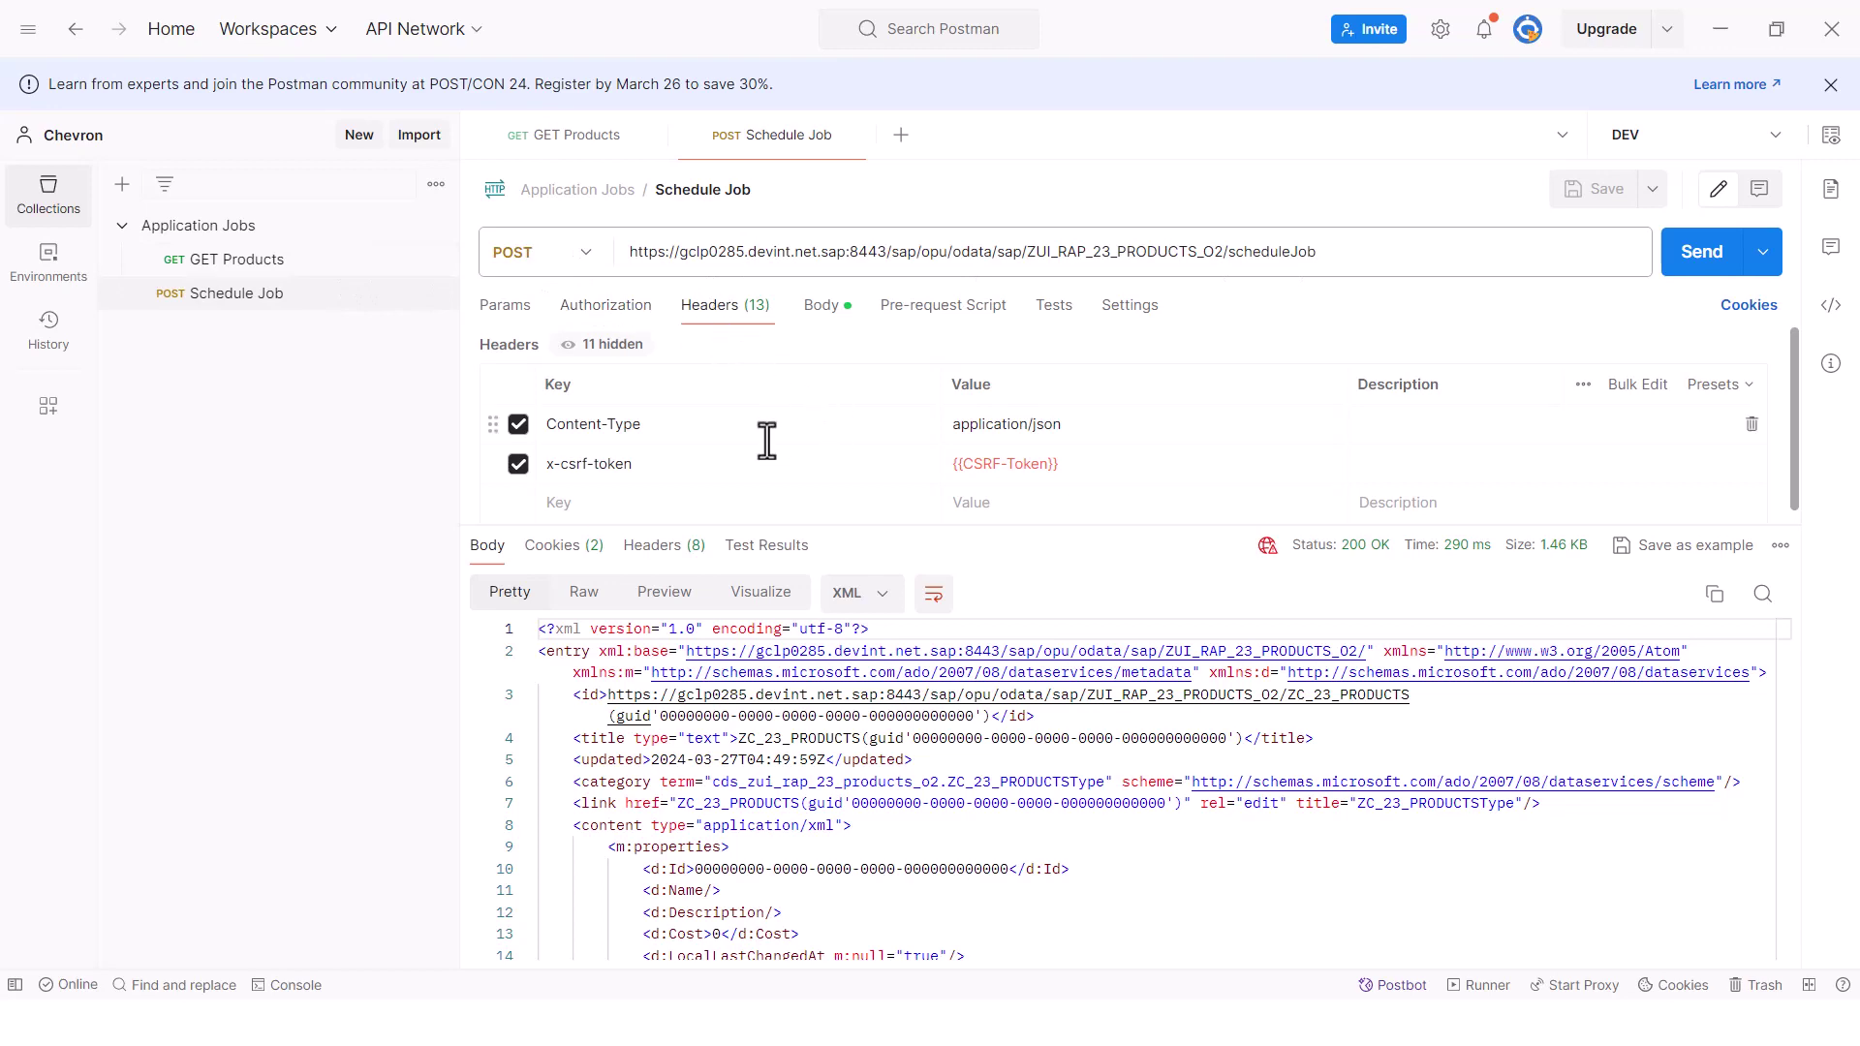
left_click(219, 261)
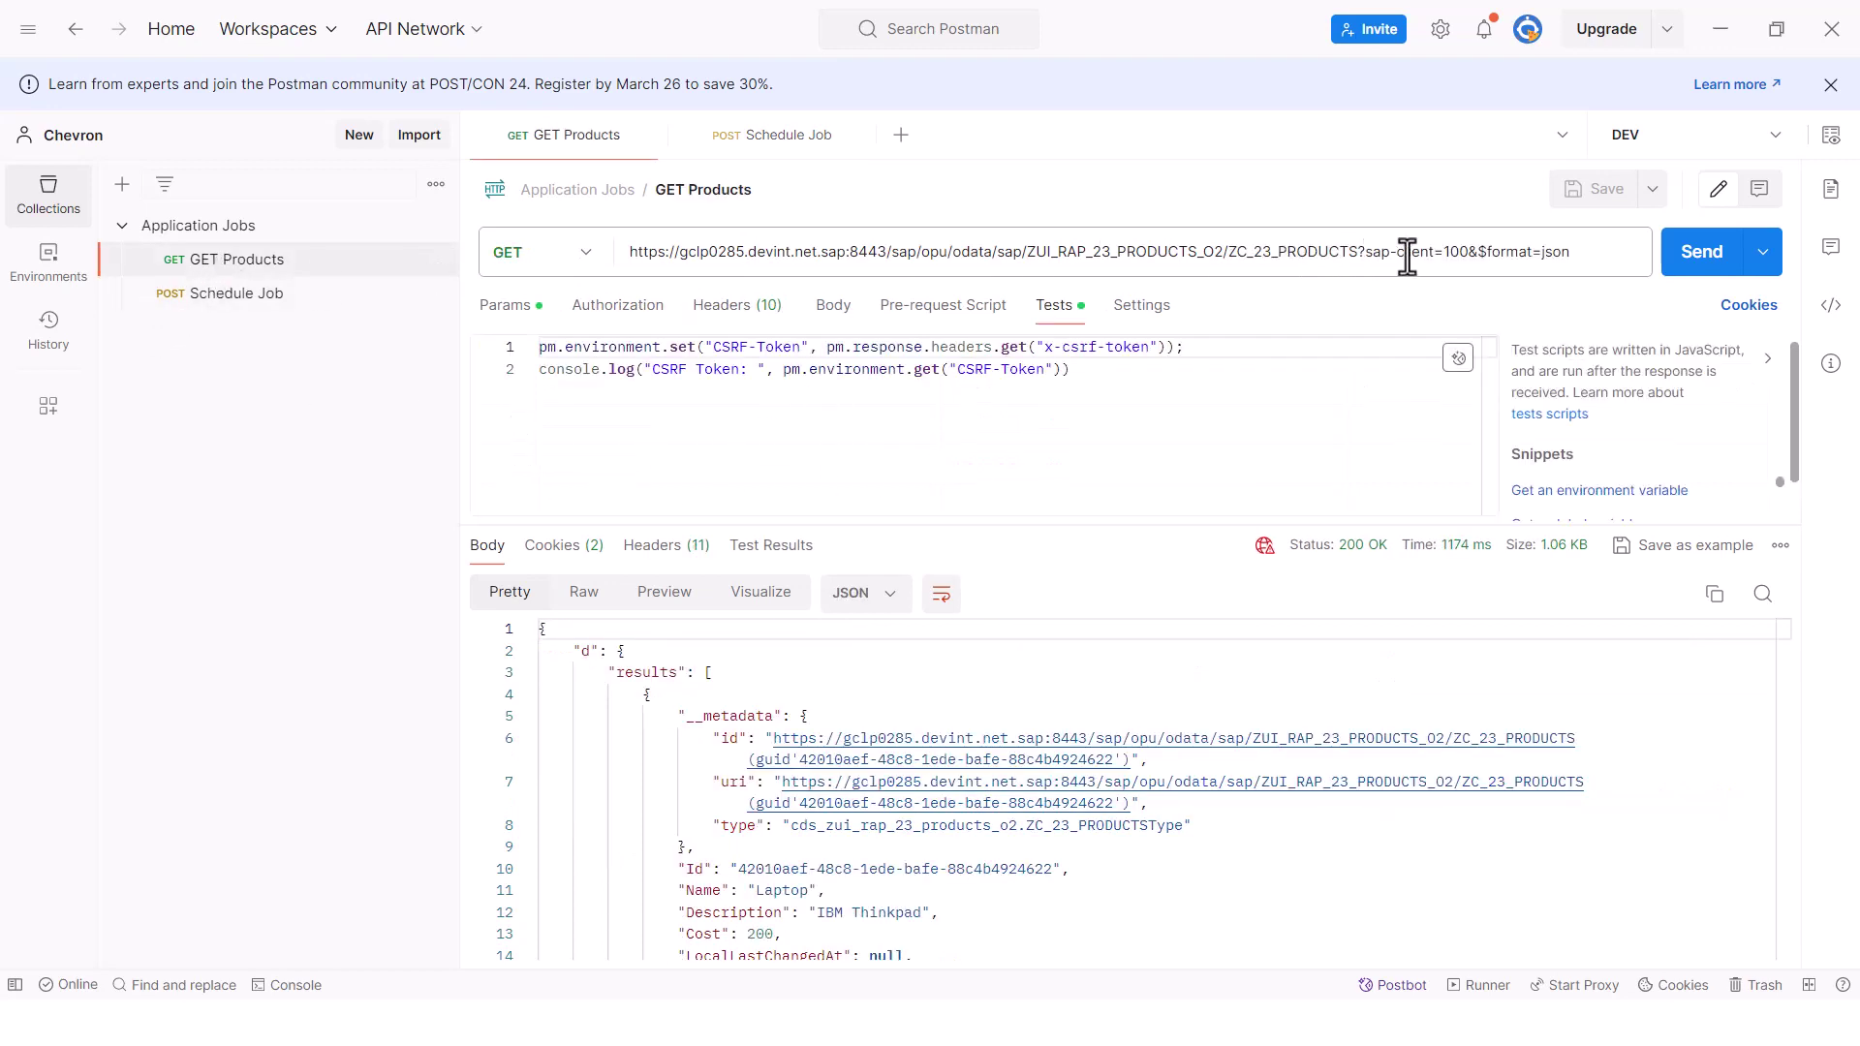
left_click(1695, 254)
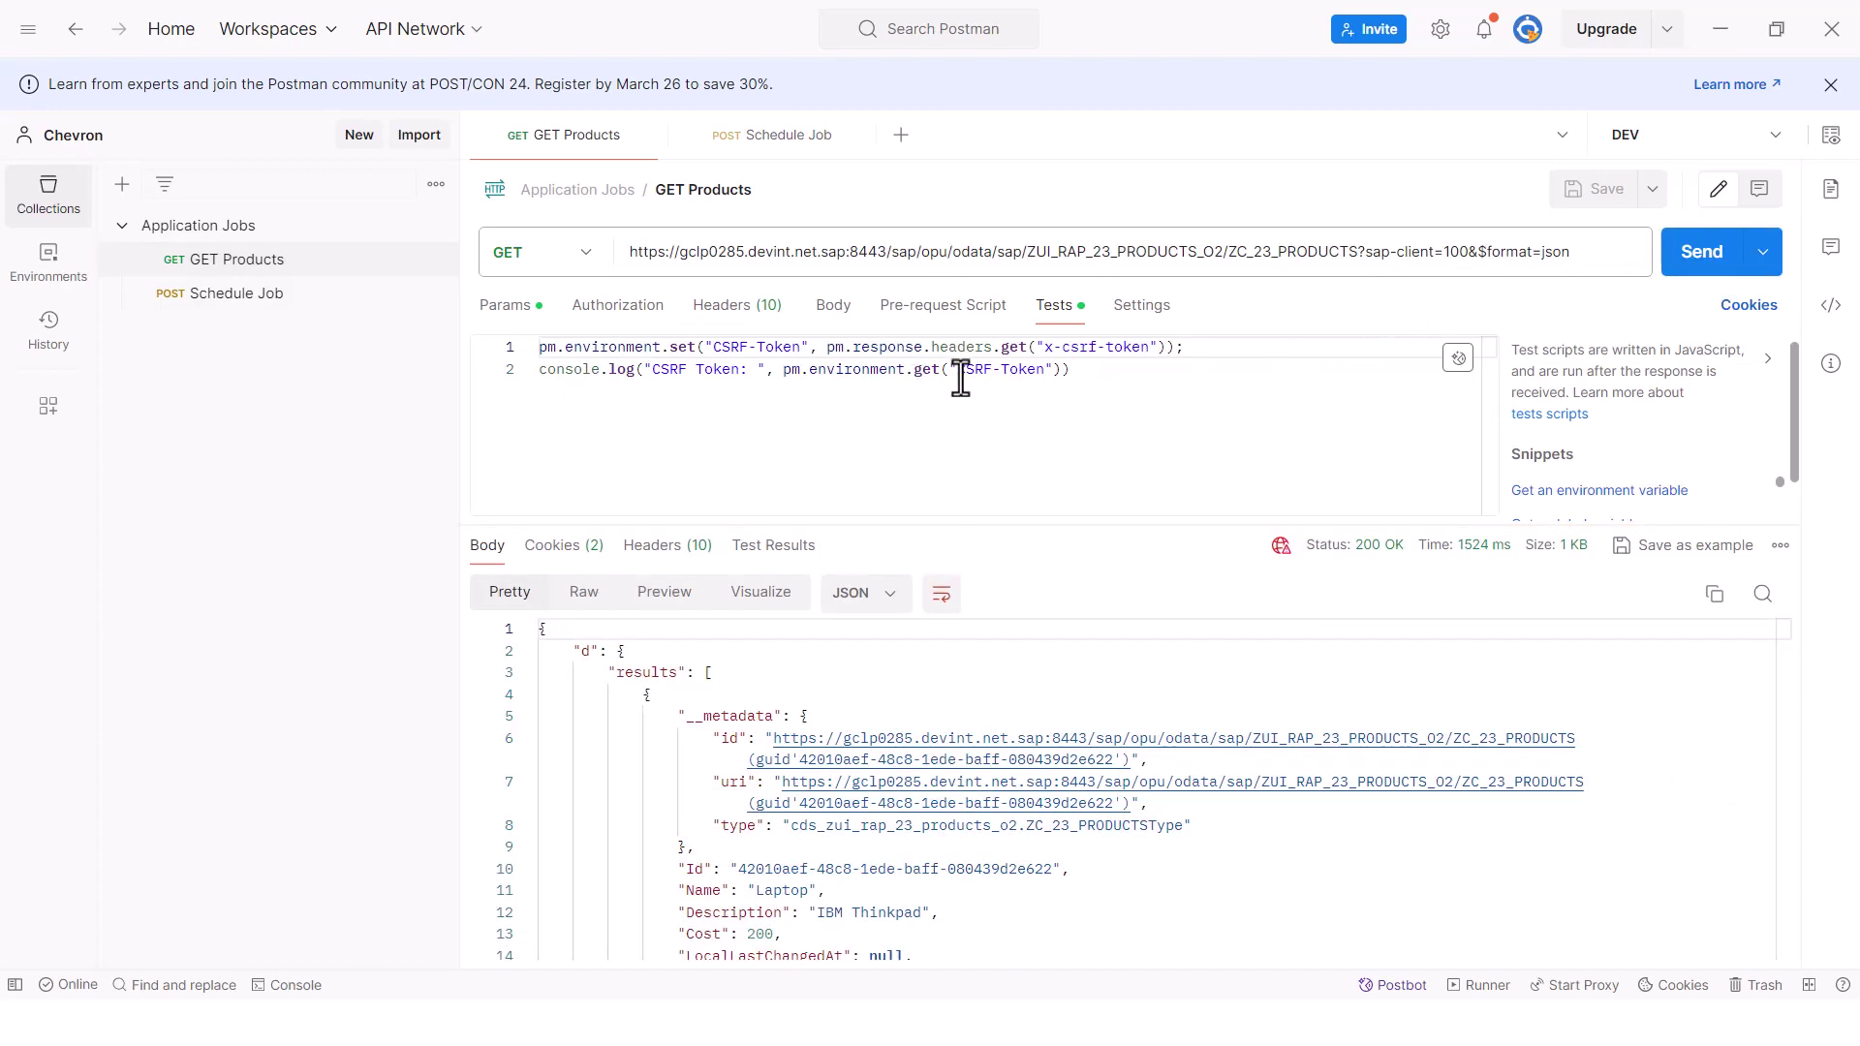
Step: Resend the Schedule Job POST request, getting 200 OK
left_click(241, 296)
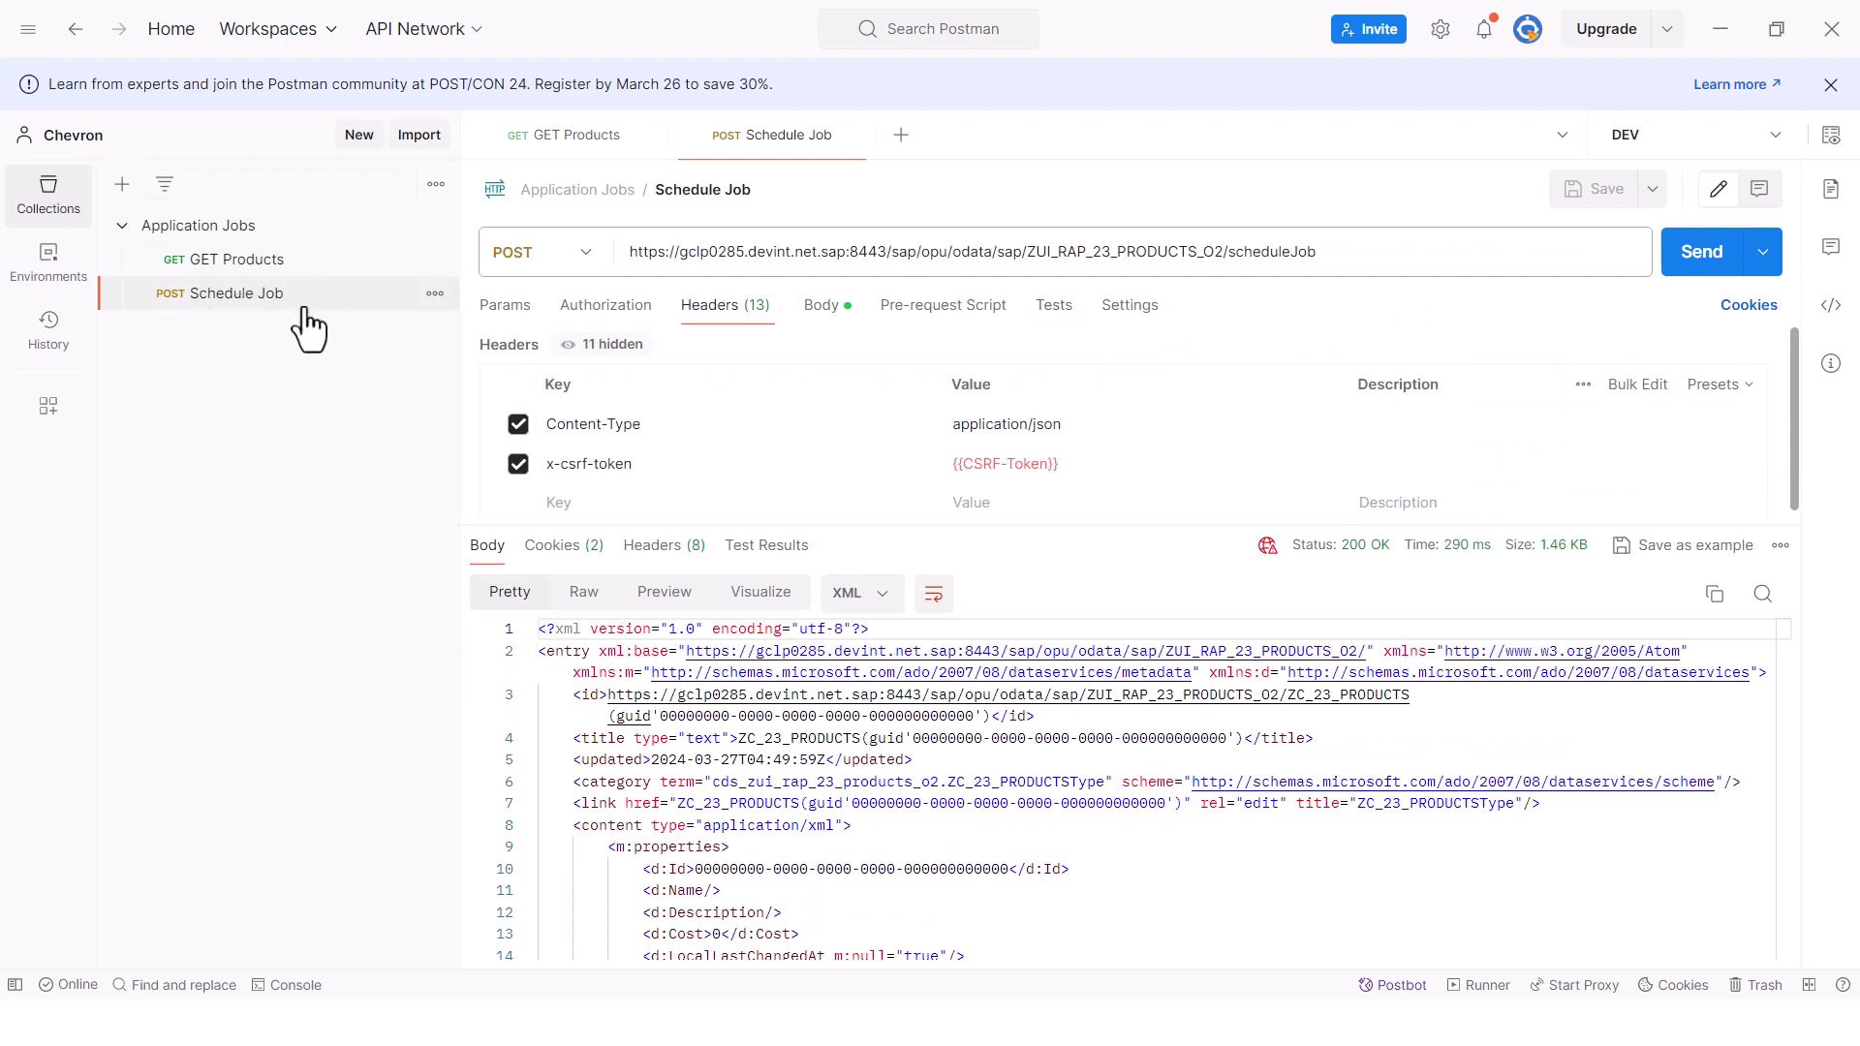
mouse_move(1015, 469)
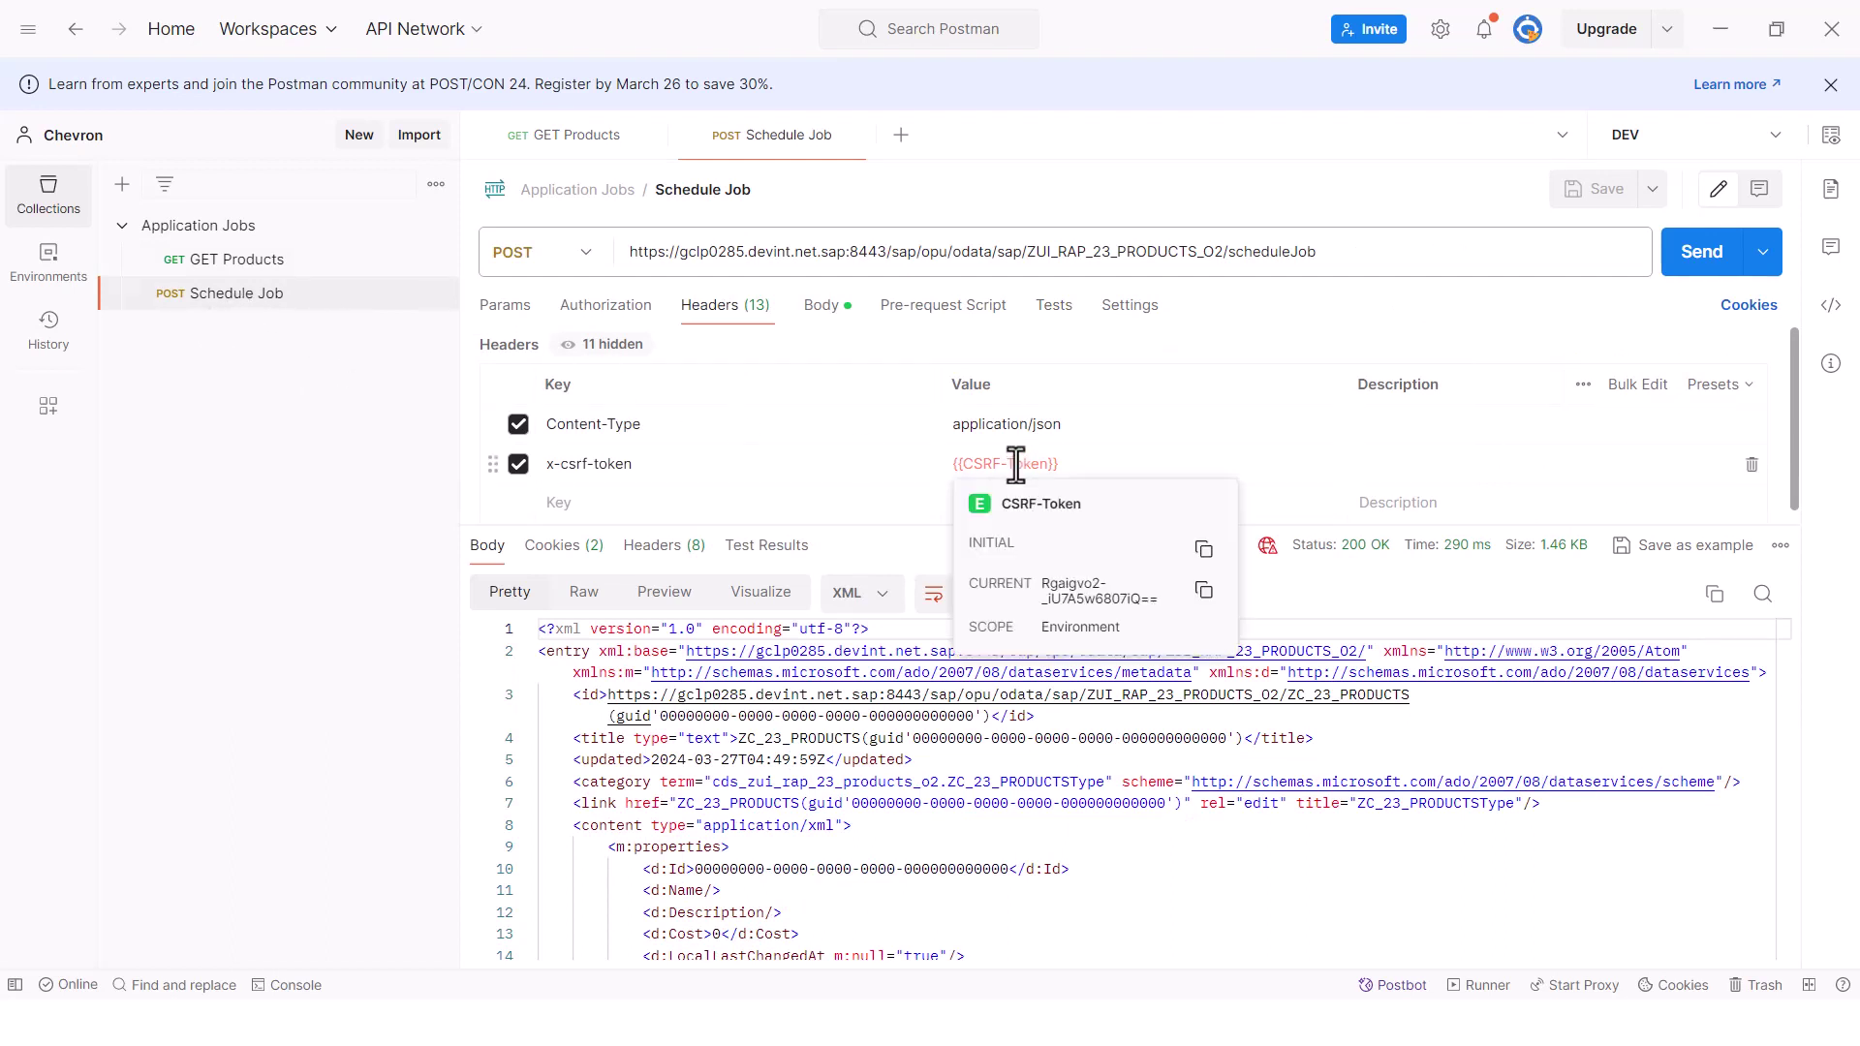
left_click(1697, 264)
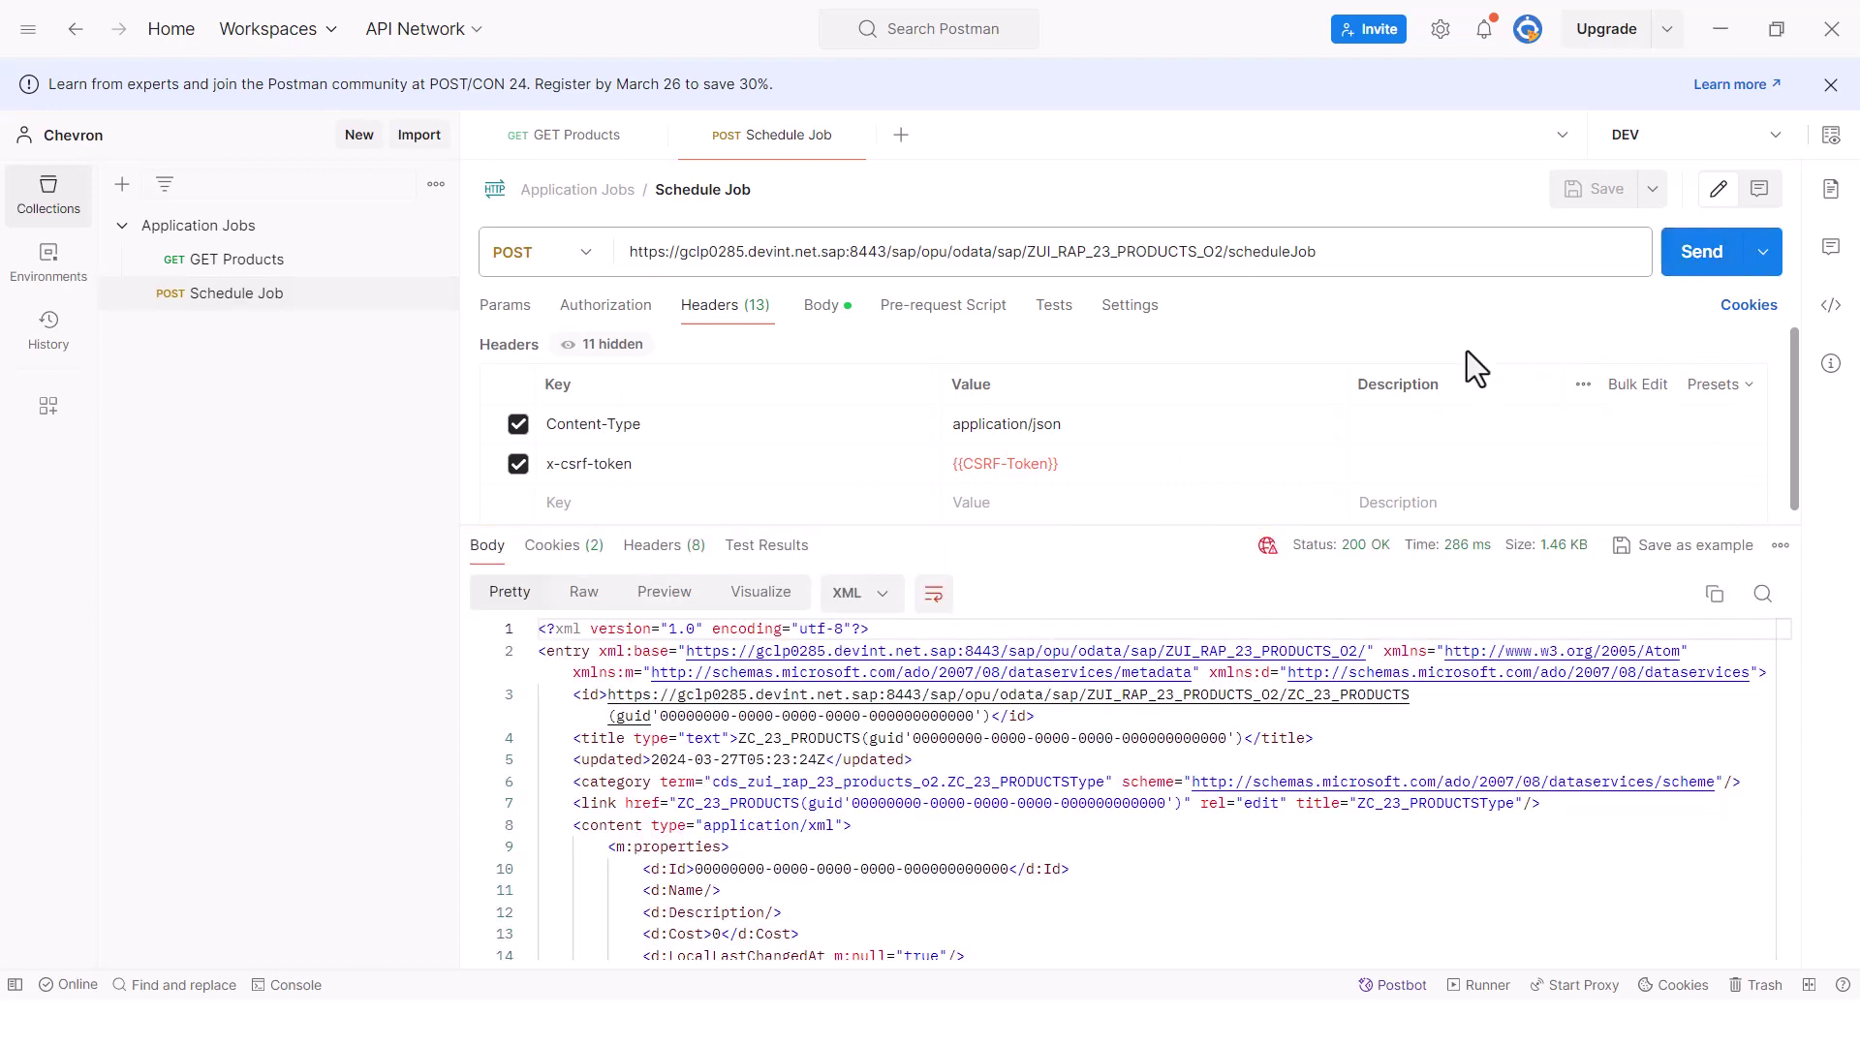
key("alt+Tab")
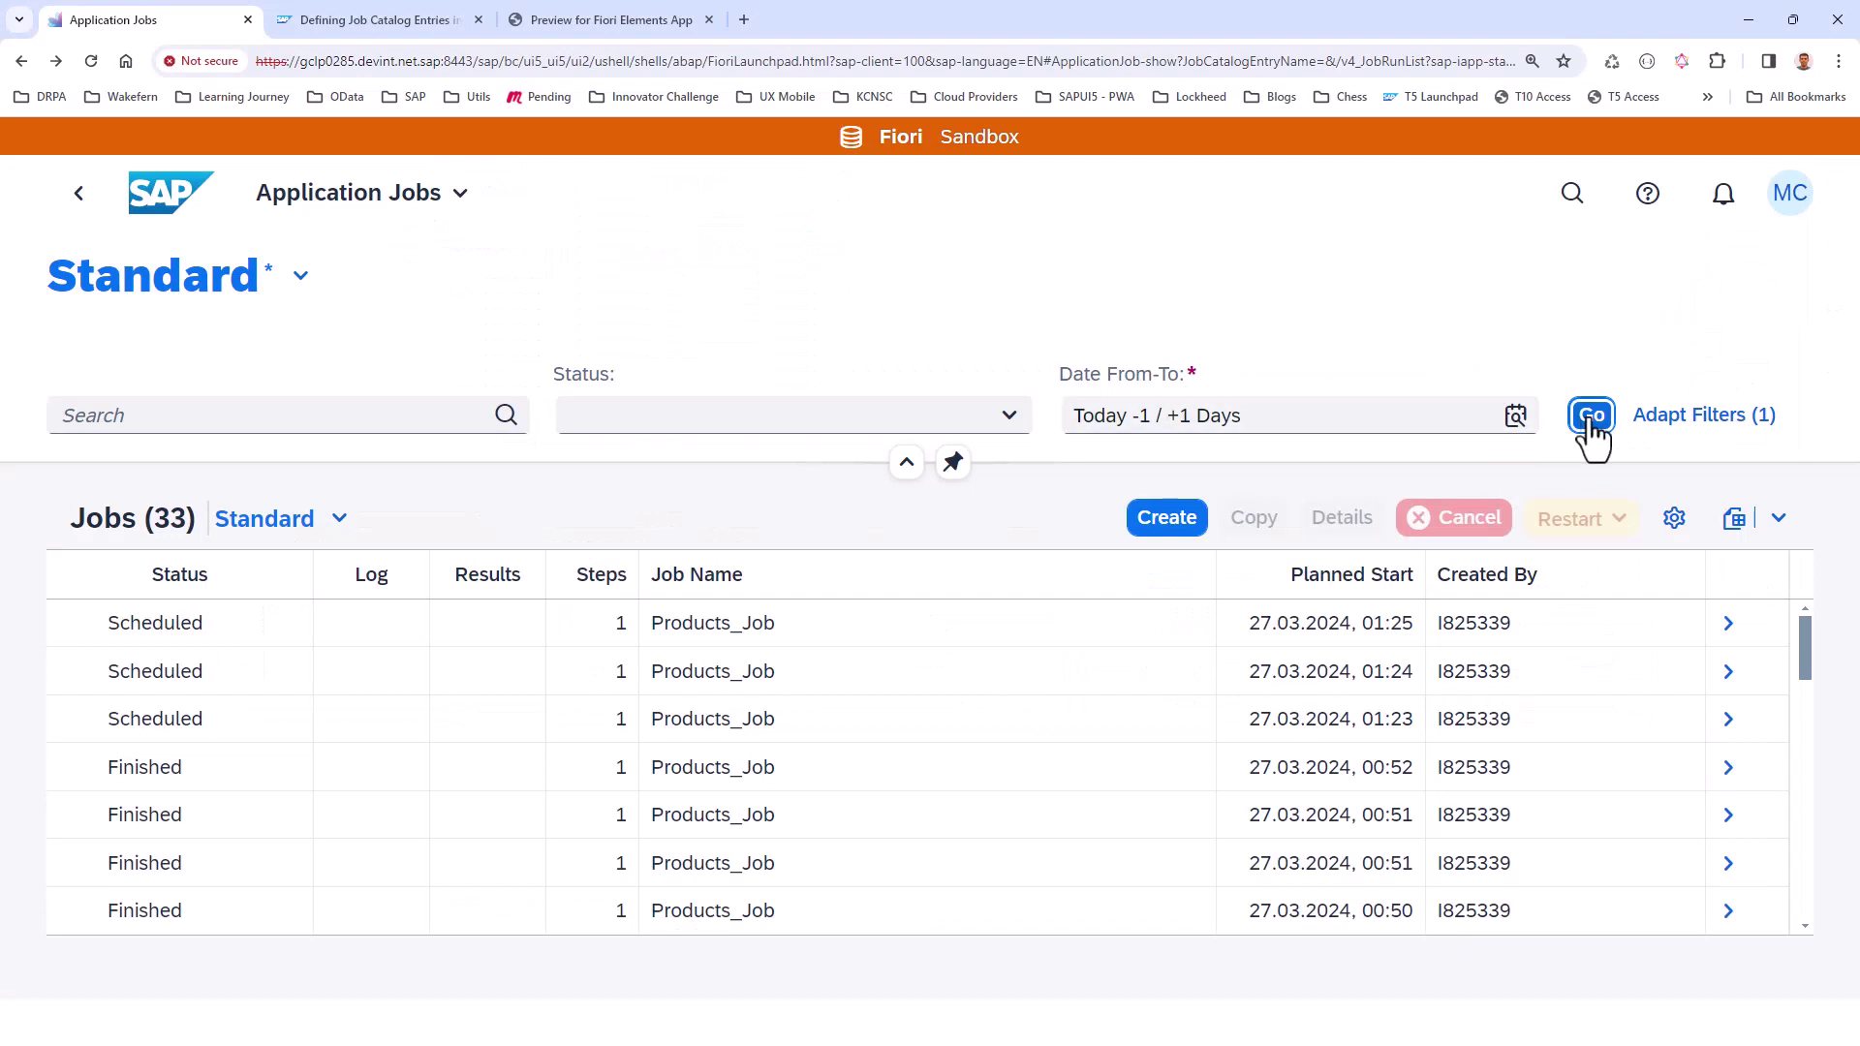
Step: Refresh the jobs list to 36 jobs, five Products_Job runs Scheduled through 01:26
left_click(1591, 423)
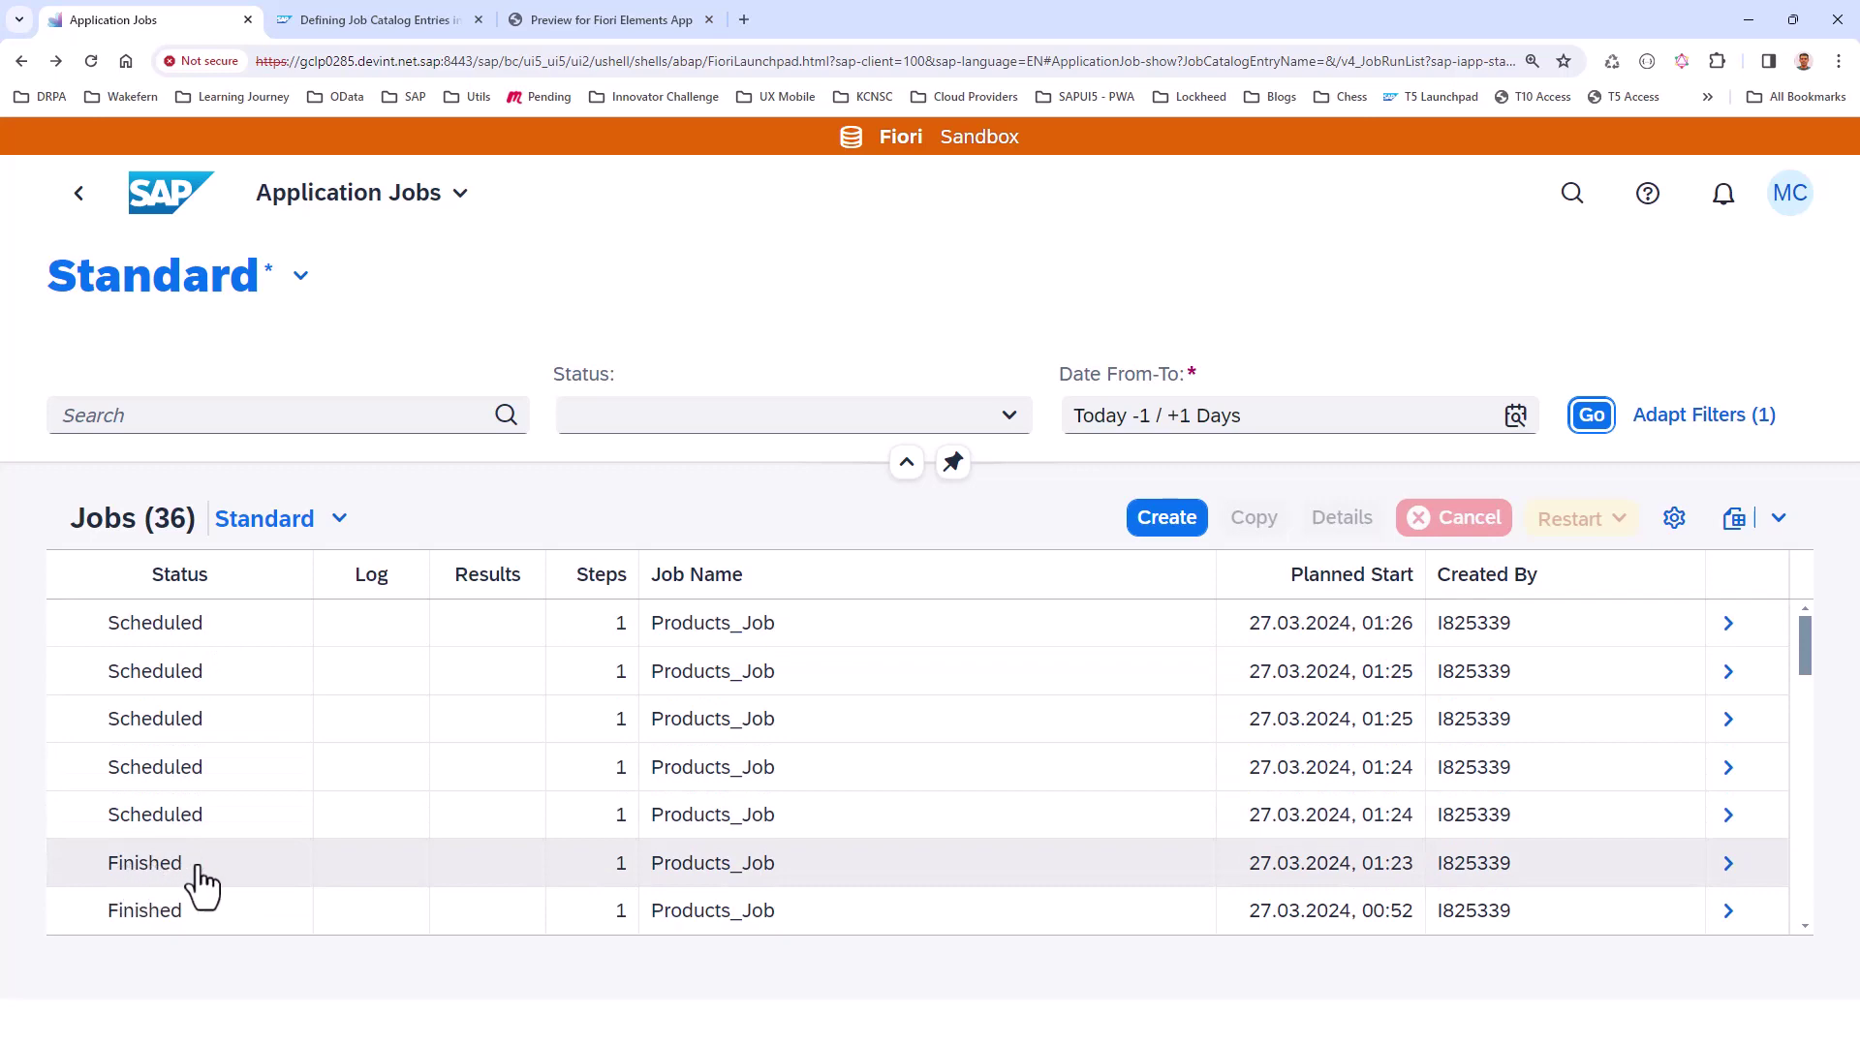
Step: In Eclipse, preview ZRAP_23_PRODUCTS data again, now showing the Laptop cost as 203
key("alt+Tab")
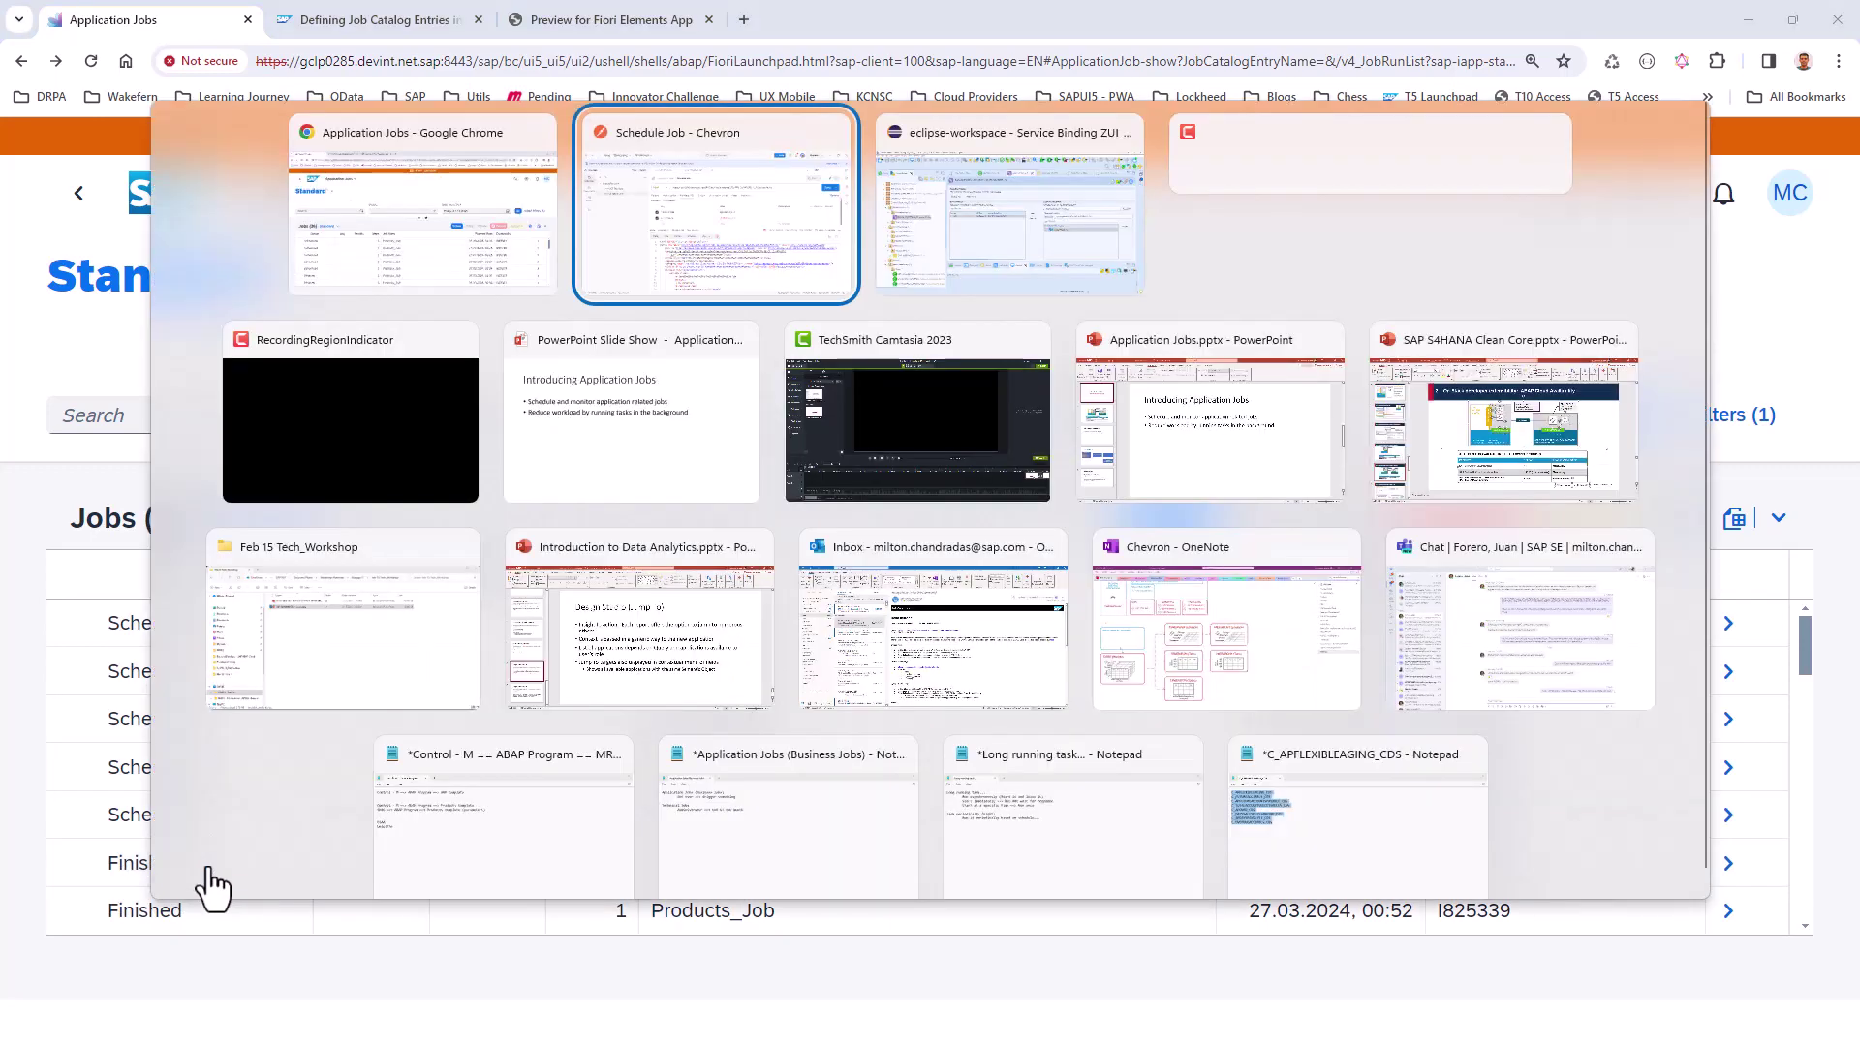
key("alt+Tab")
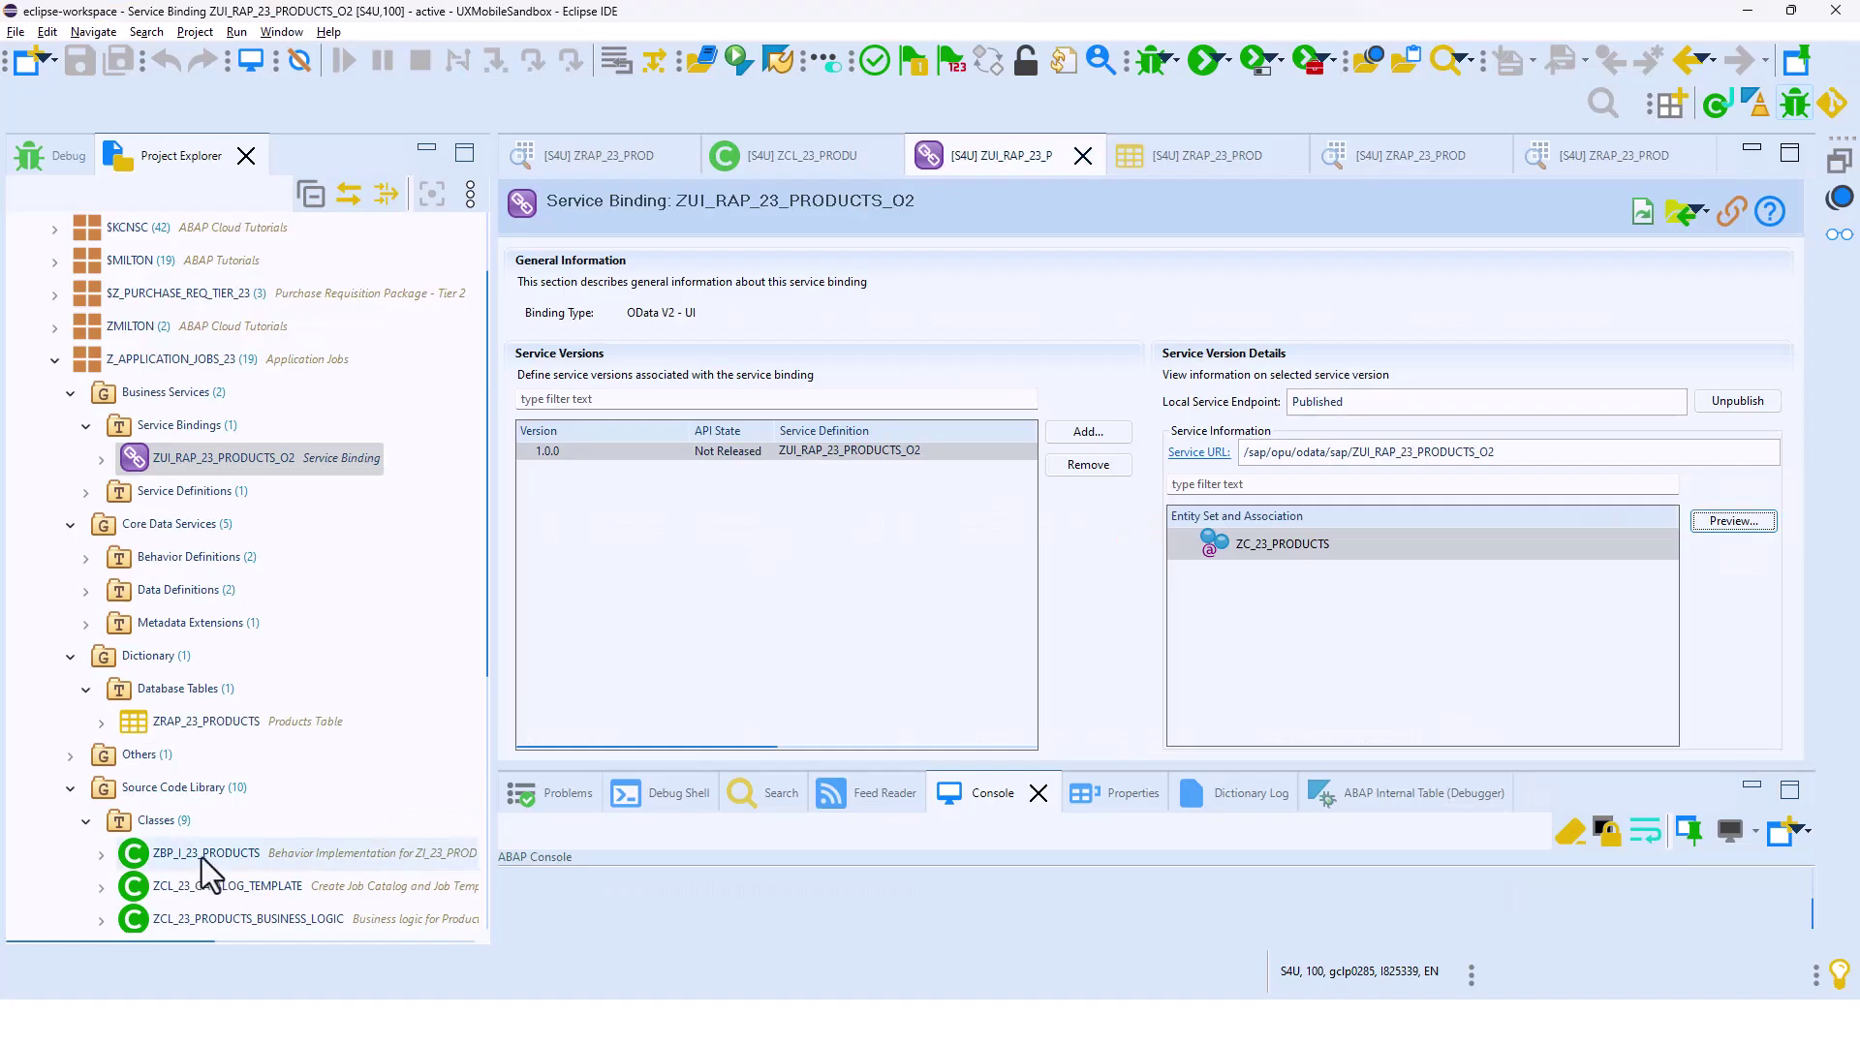
left_click(203, 718)
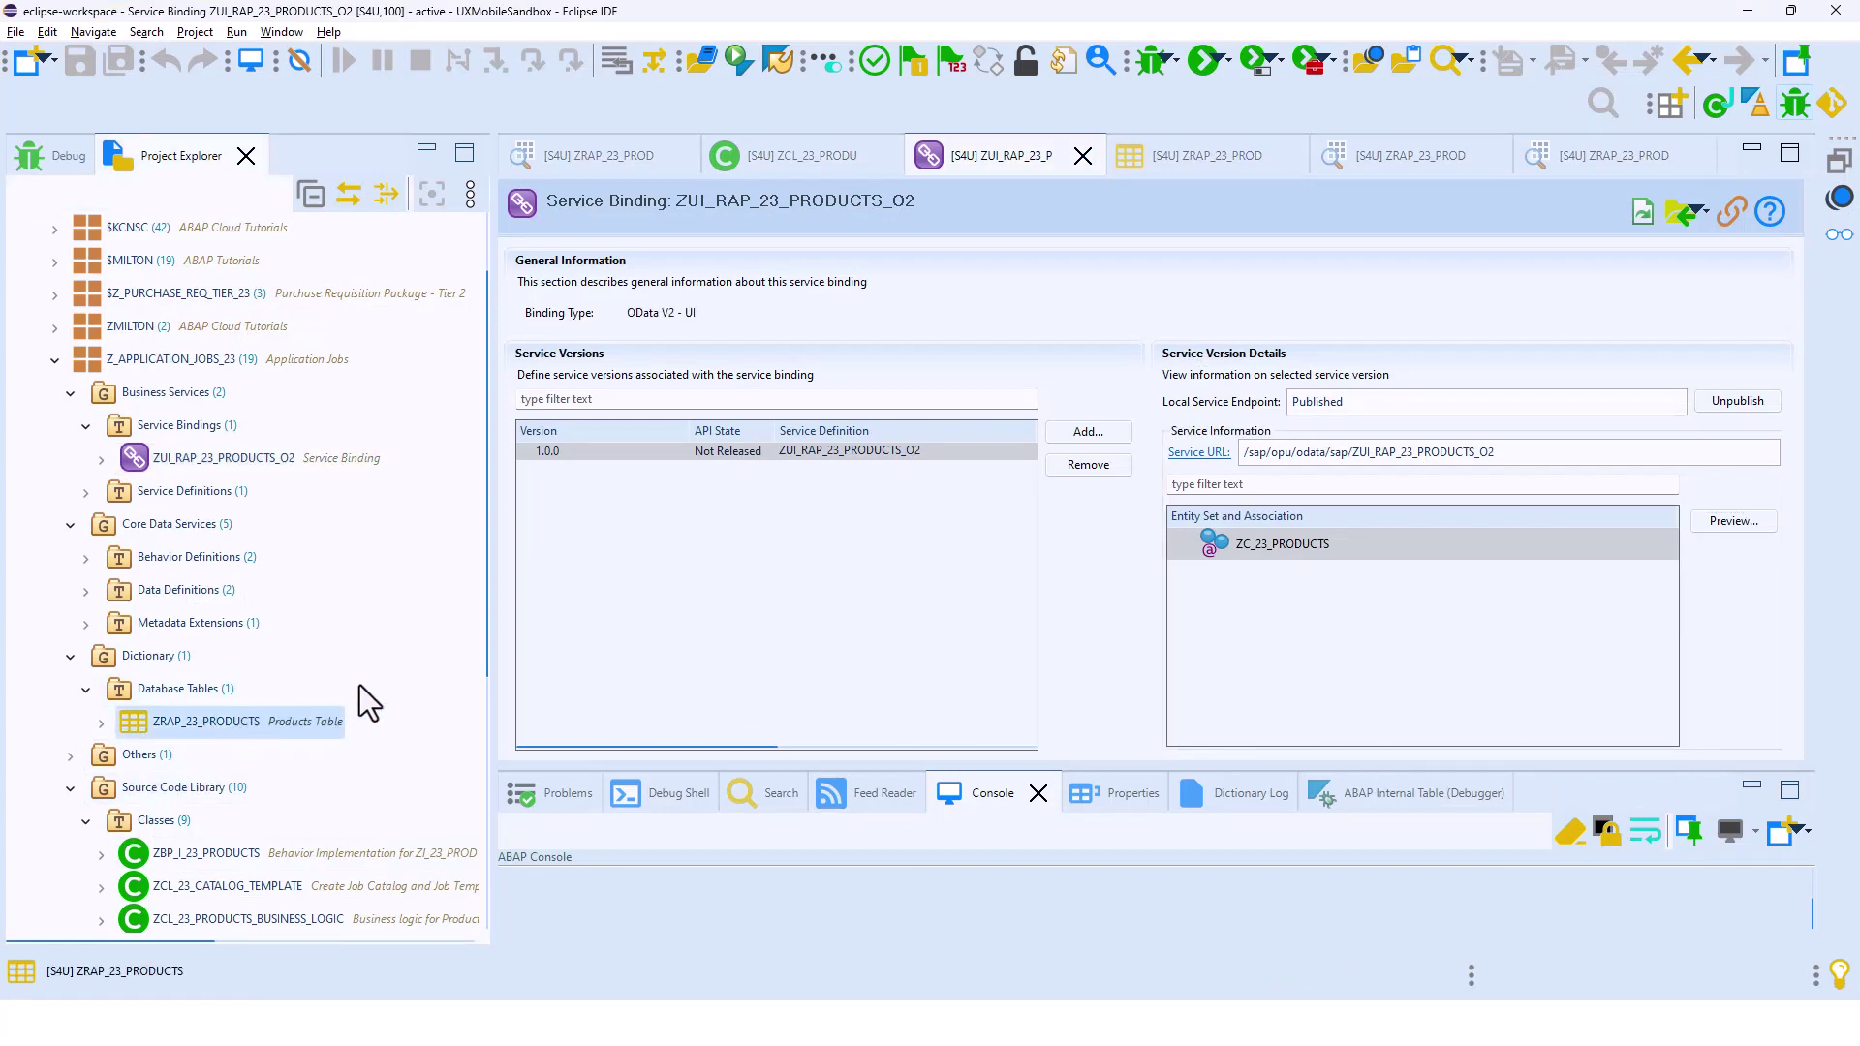
right_click(204, 724)
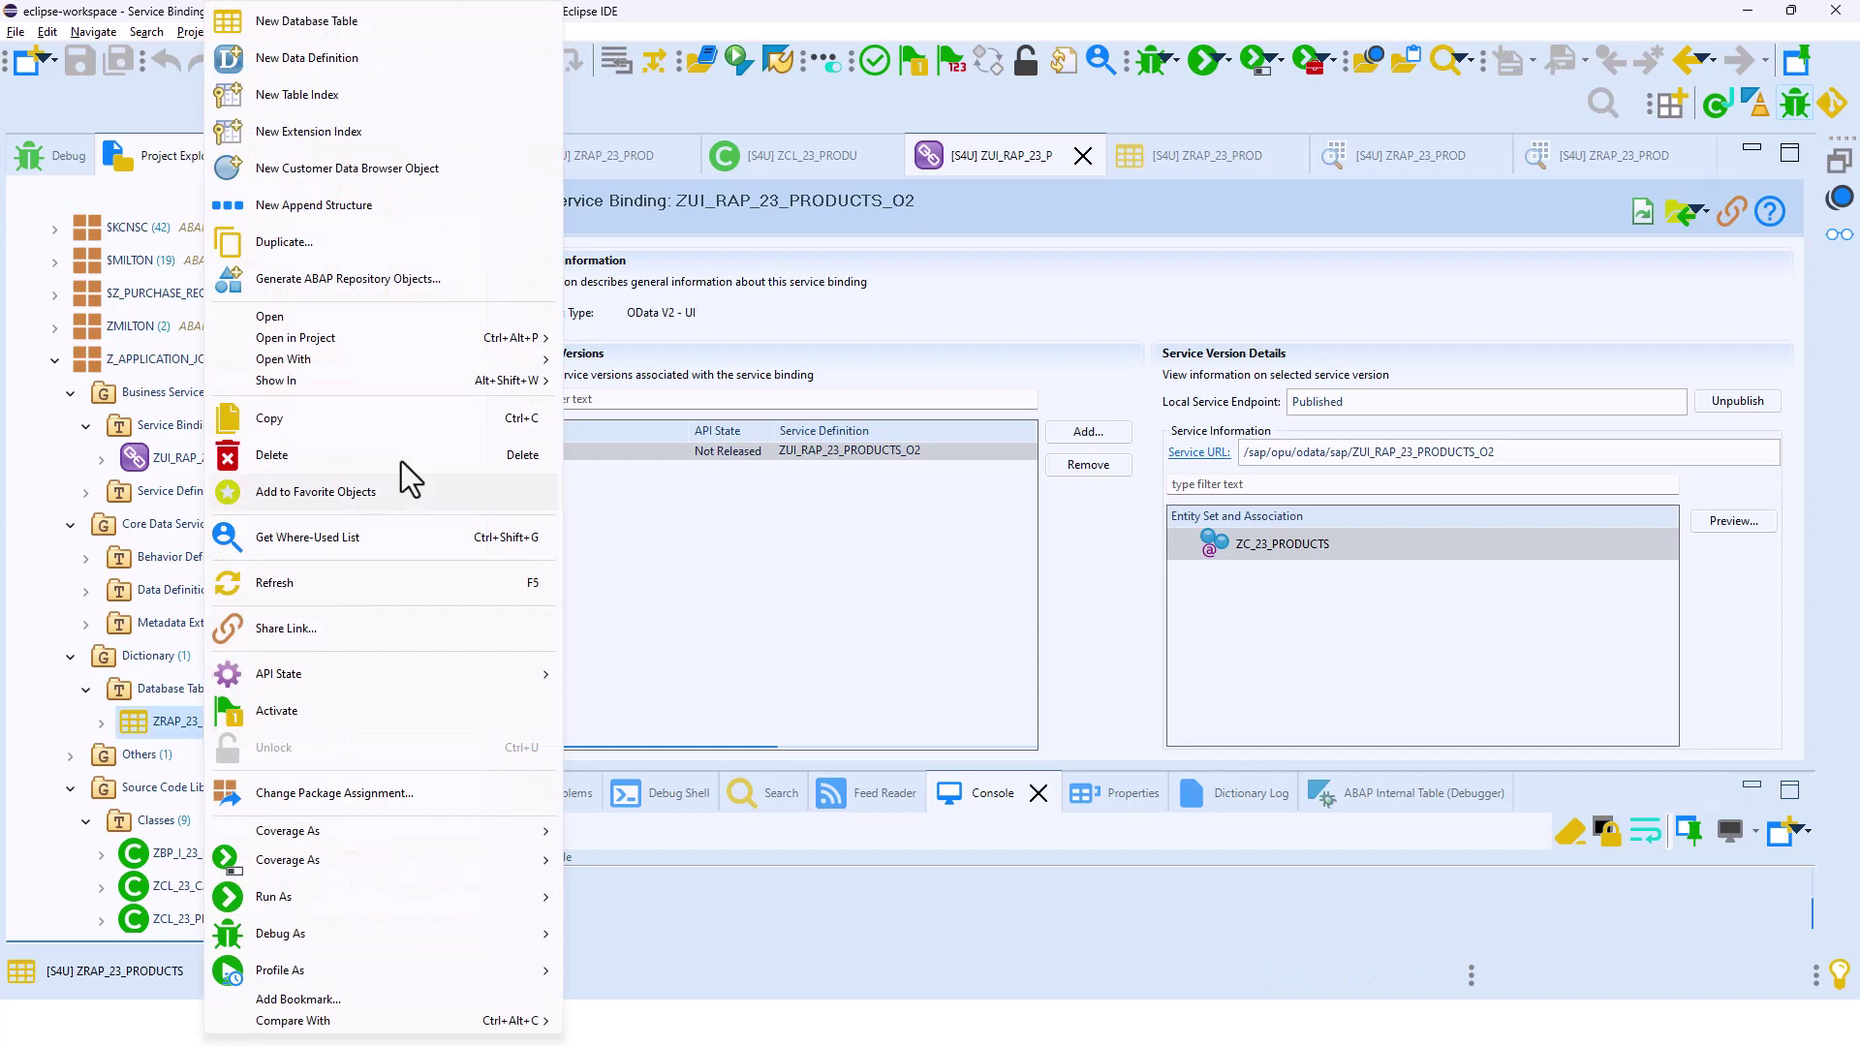
mouse_move(415, 359)
left_click(640, 366)
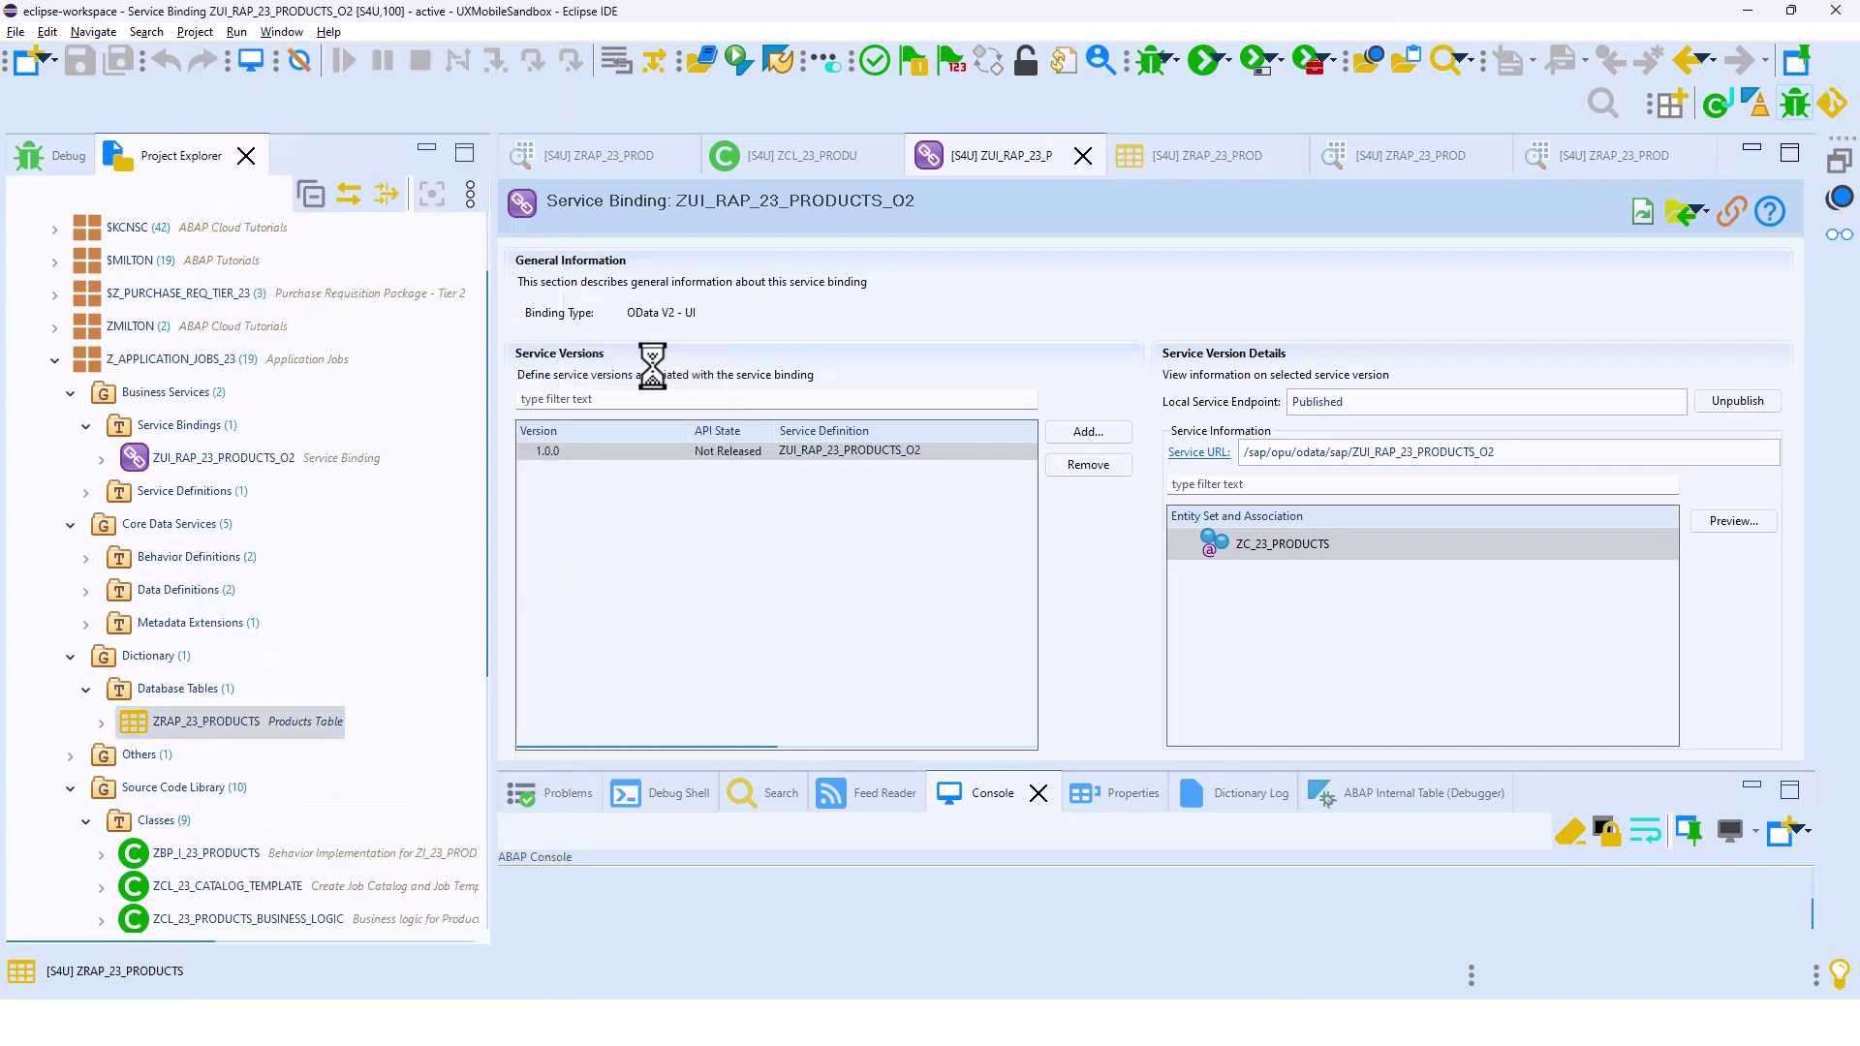